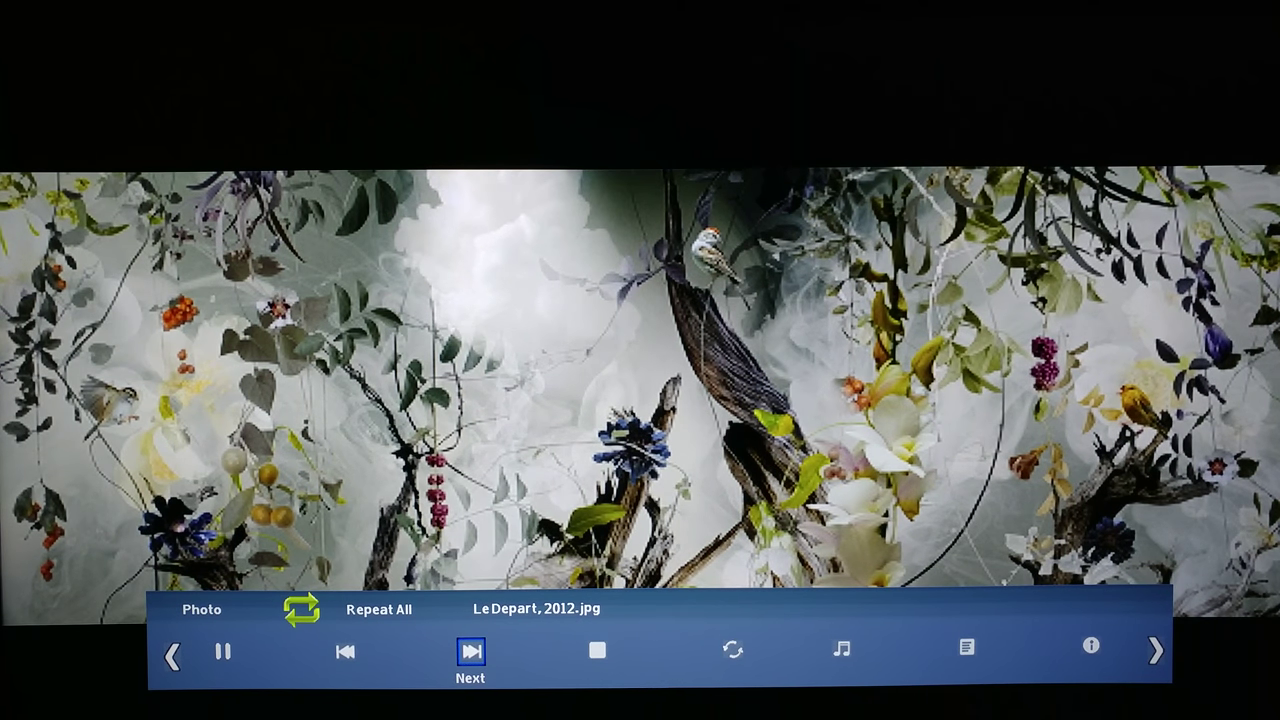
# Advance the slideshow one image to the next collage, Ousia, 2013.
pyautogui.press('Return')
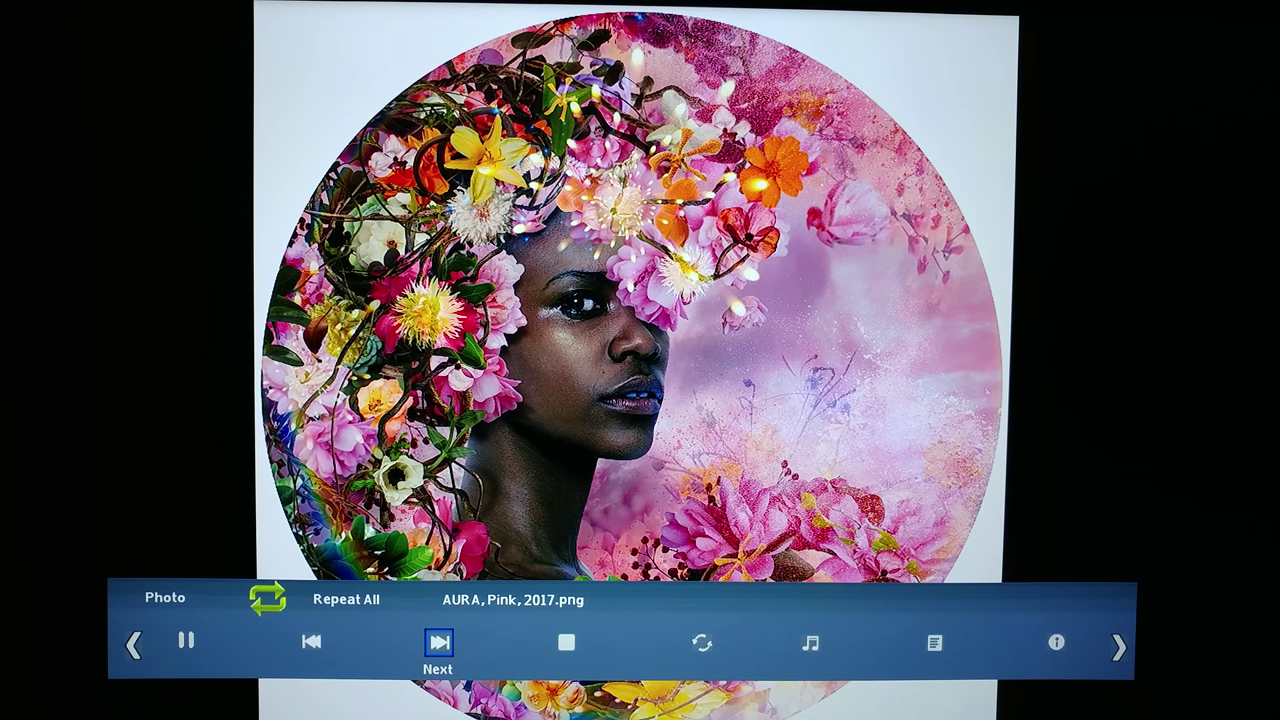
# Step through Cosmea, Reflection, Eve, Prelude, Life 3 and Venti to Repose, 2013.
pyautogui.press('Return')
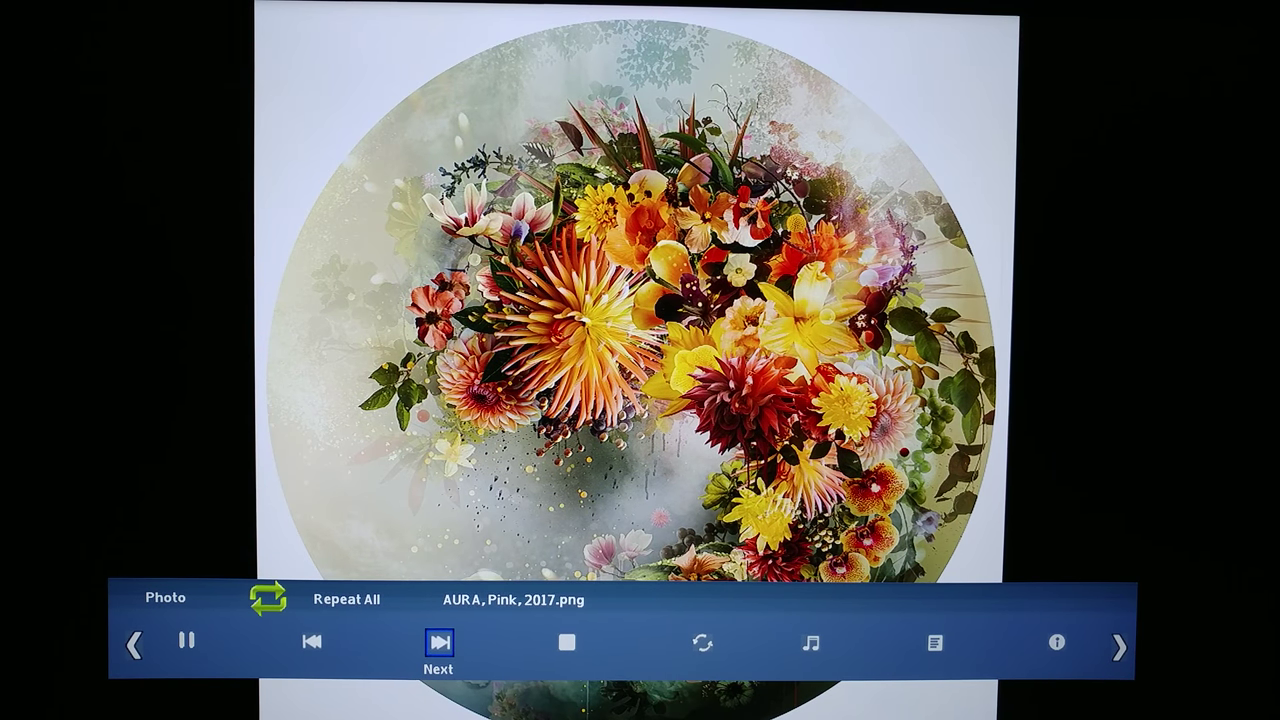
pyautogui.press('Return')
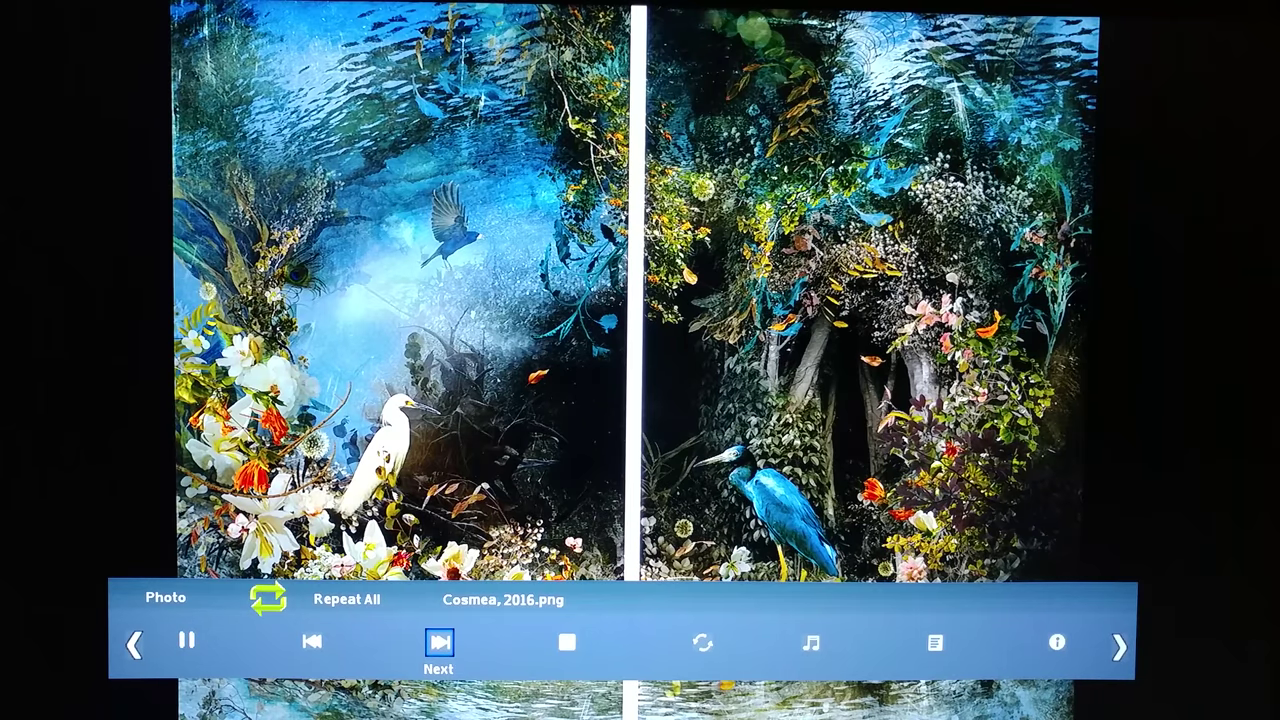
pyautogui.press('Return')
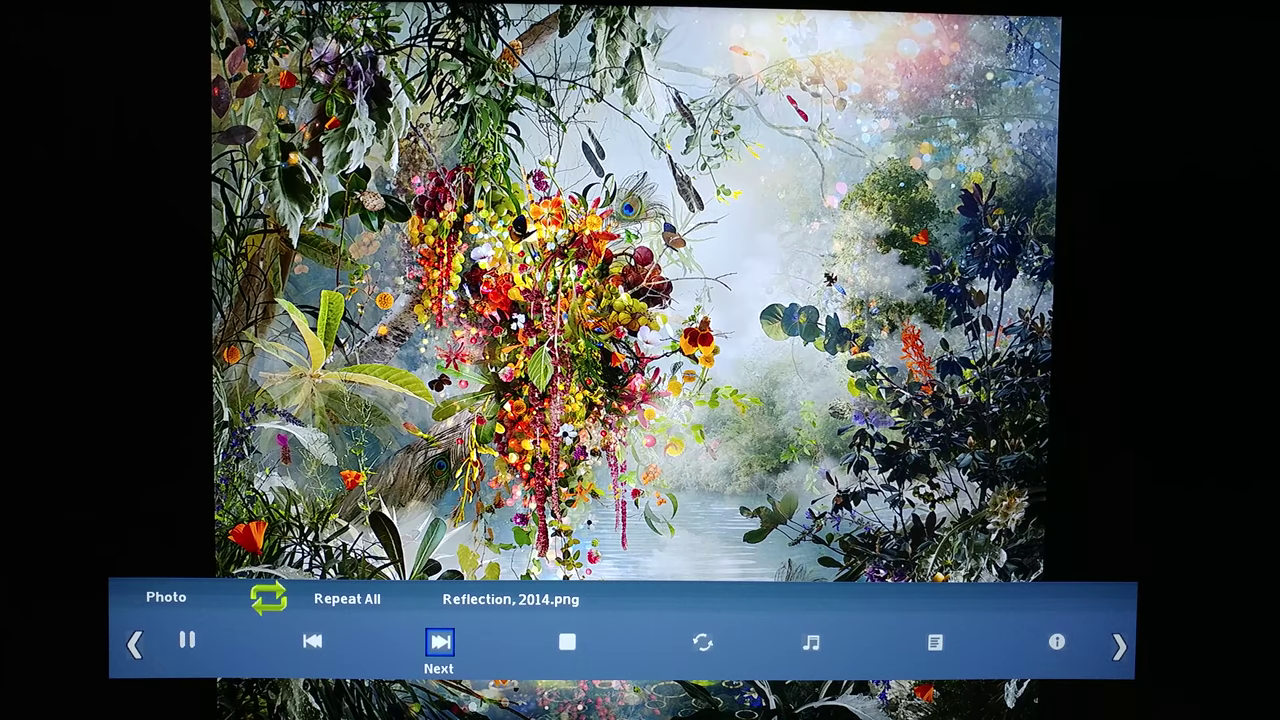
pyautogui.press('Return')
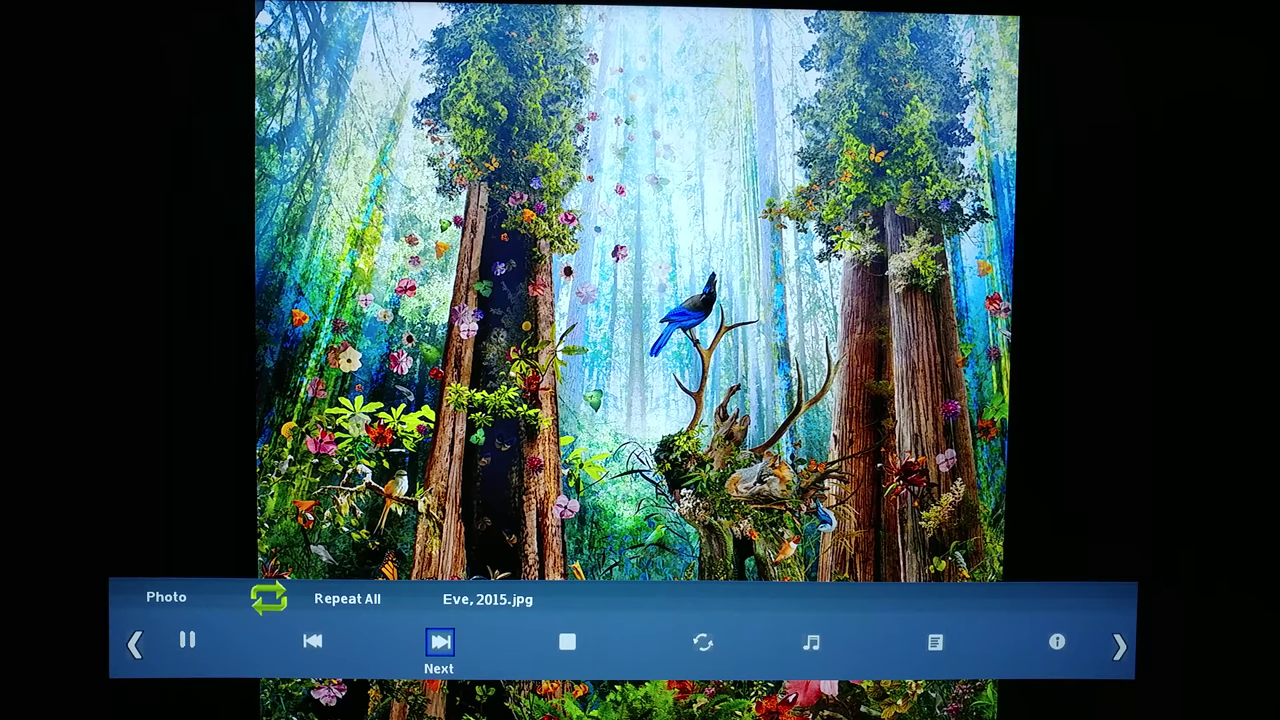
pyautogui.press('Return')
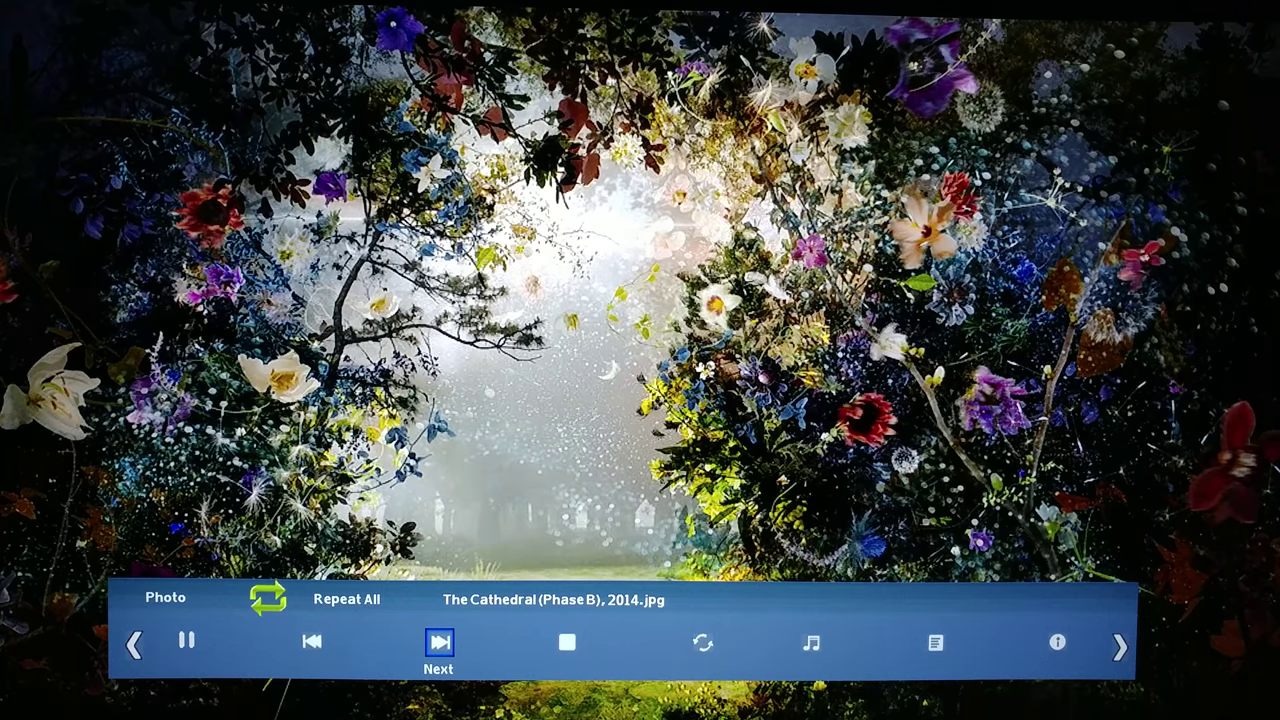
pyautogui.press('Return')
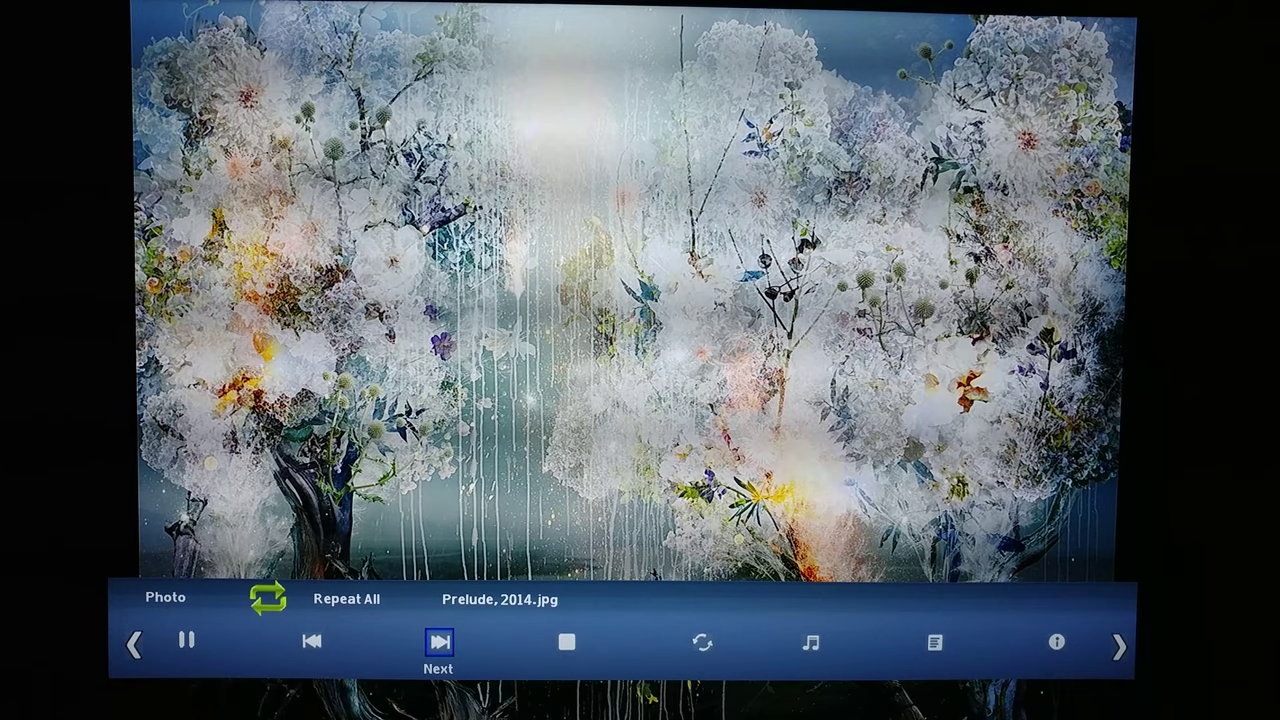
pyautogui.press('Return')
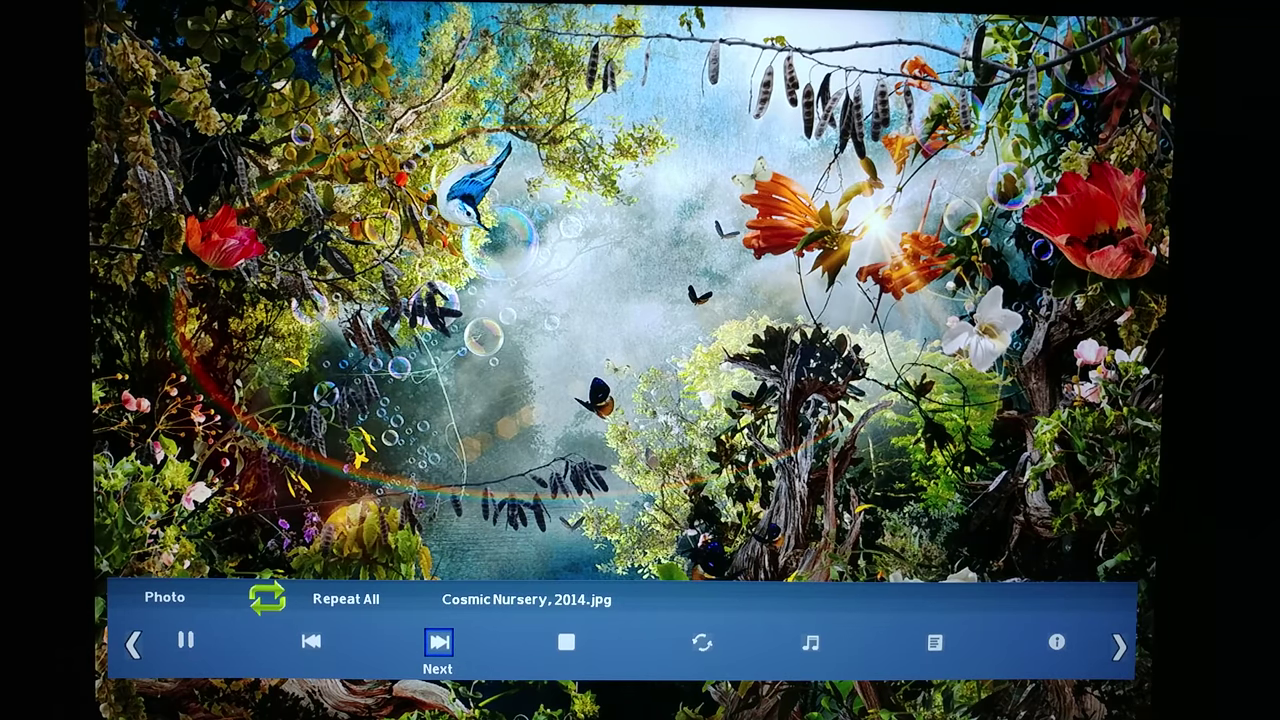
pyautogui.press('Return')
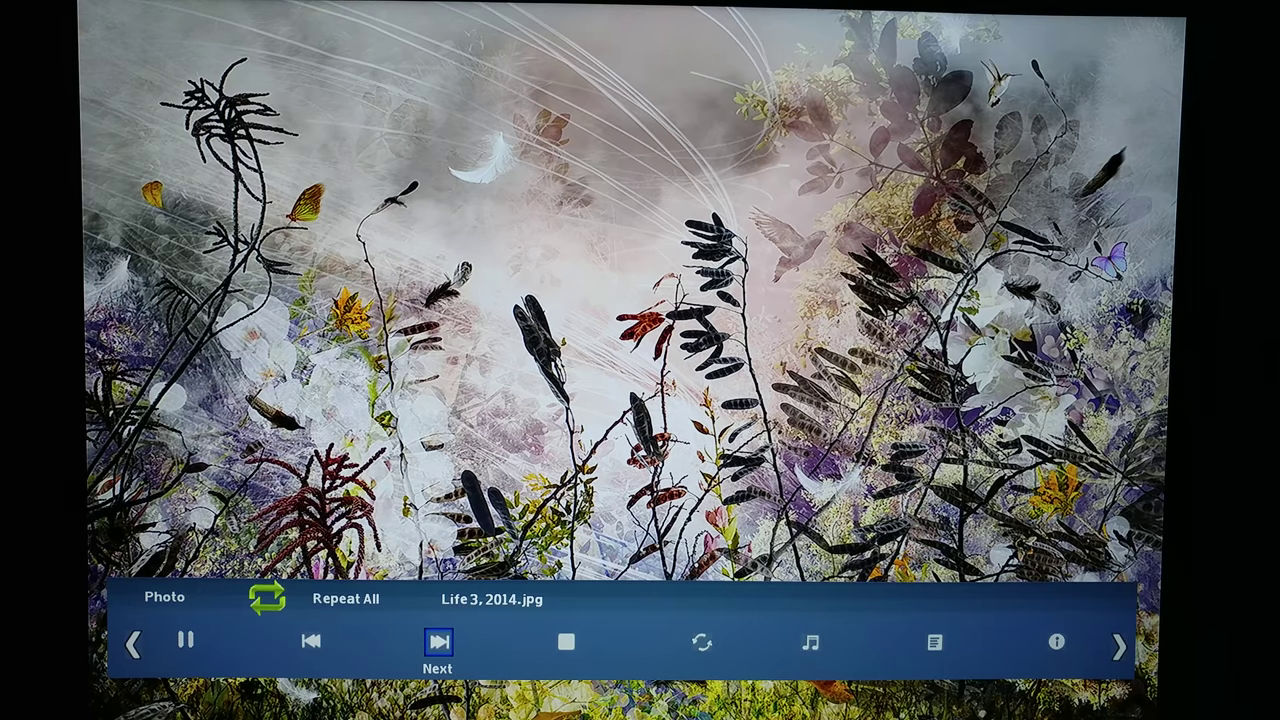
pyautogui.press('Return')
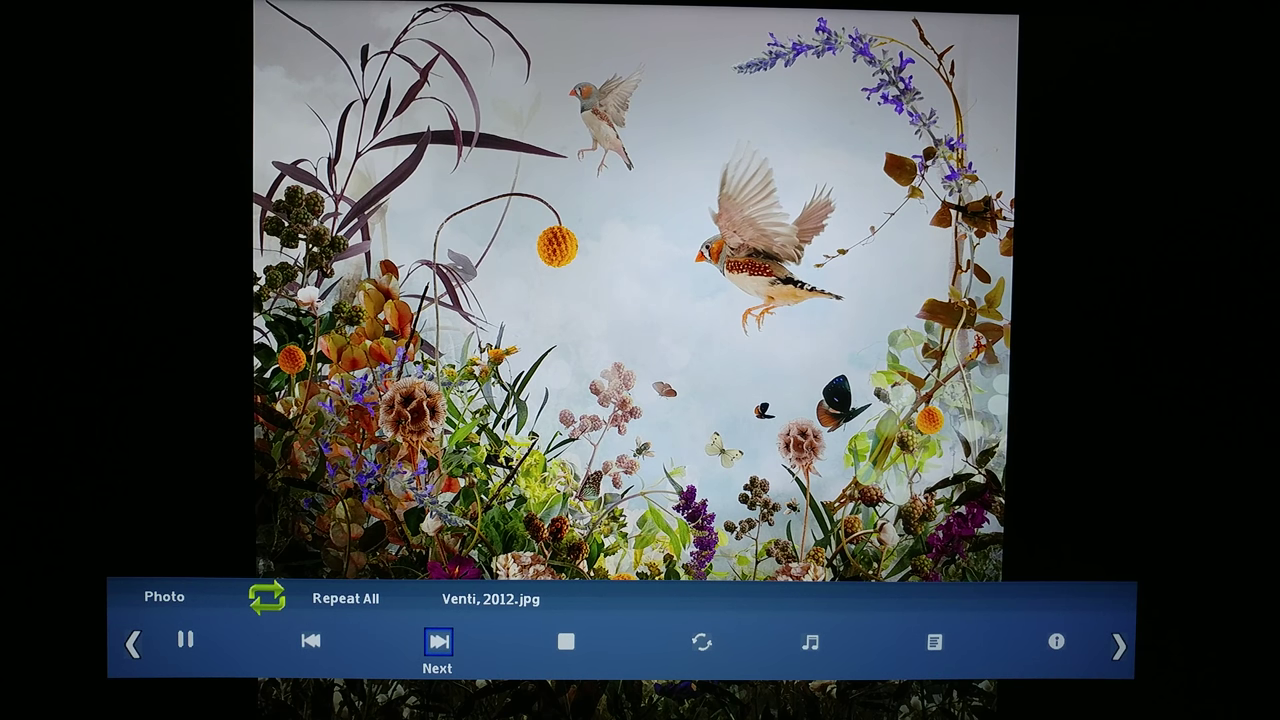
pyautogui.press('Return')
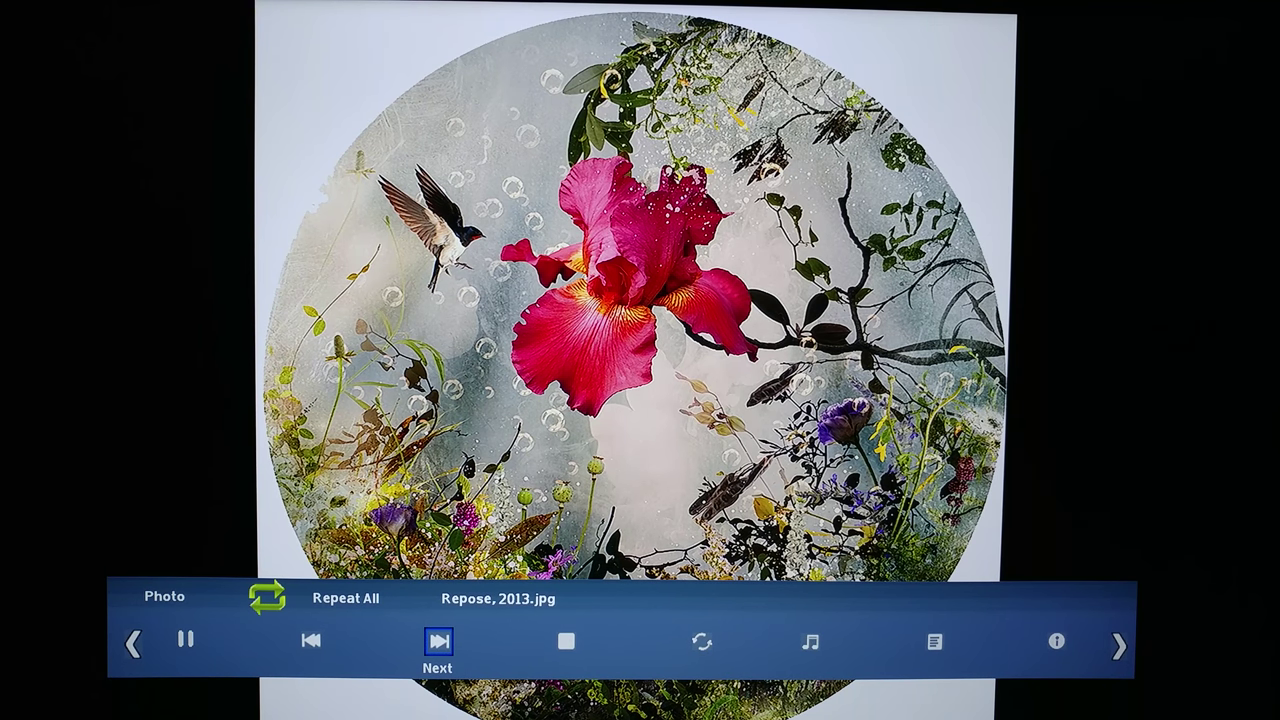
# Advance the slideshow to the Amber, 2011 collage.
pyautogui.press('Return')
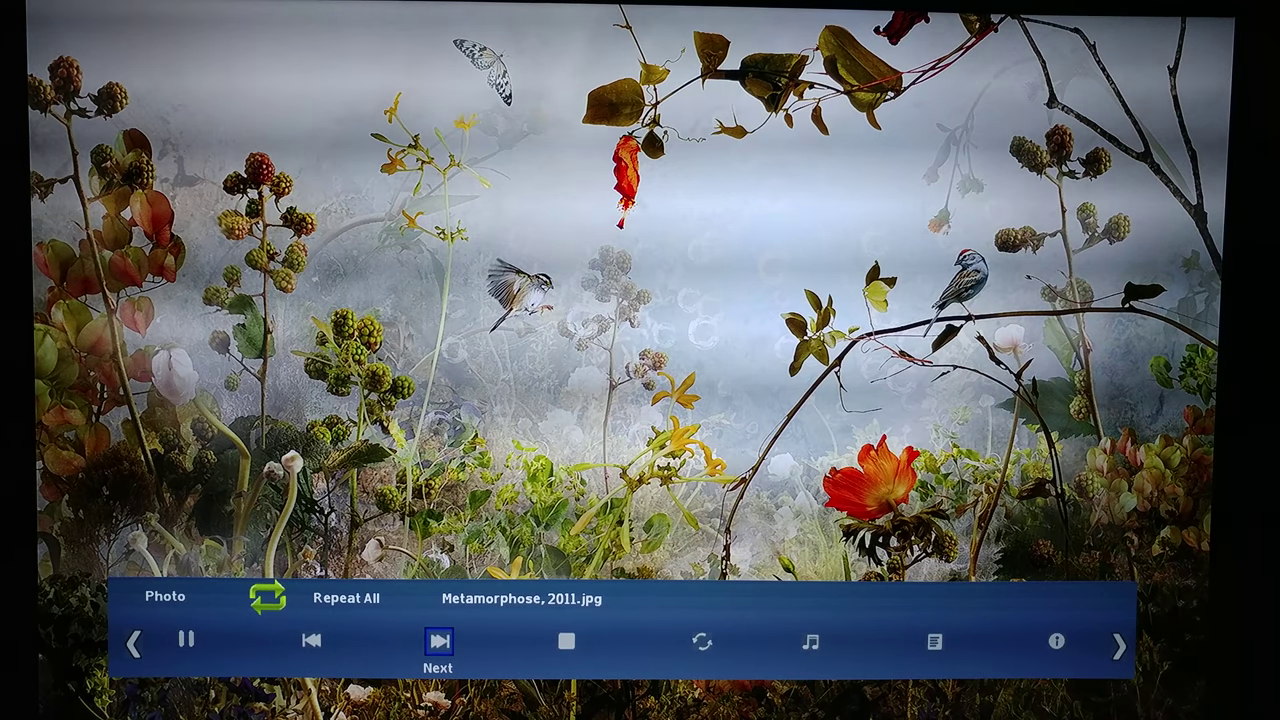
# Step through Sanctum, The Origin and Whispers to the Natura, 2012 collage.
pyautogui.press('Return')
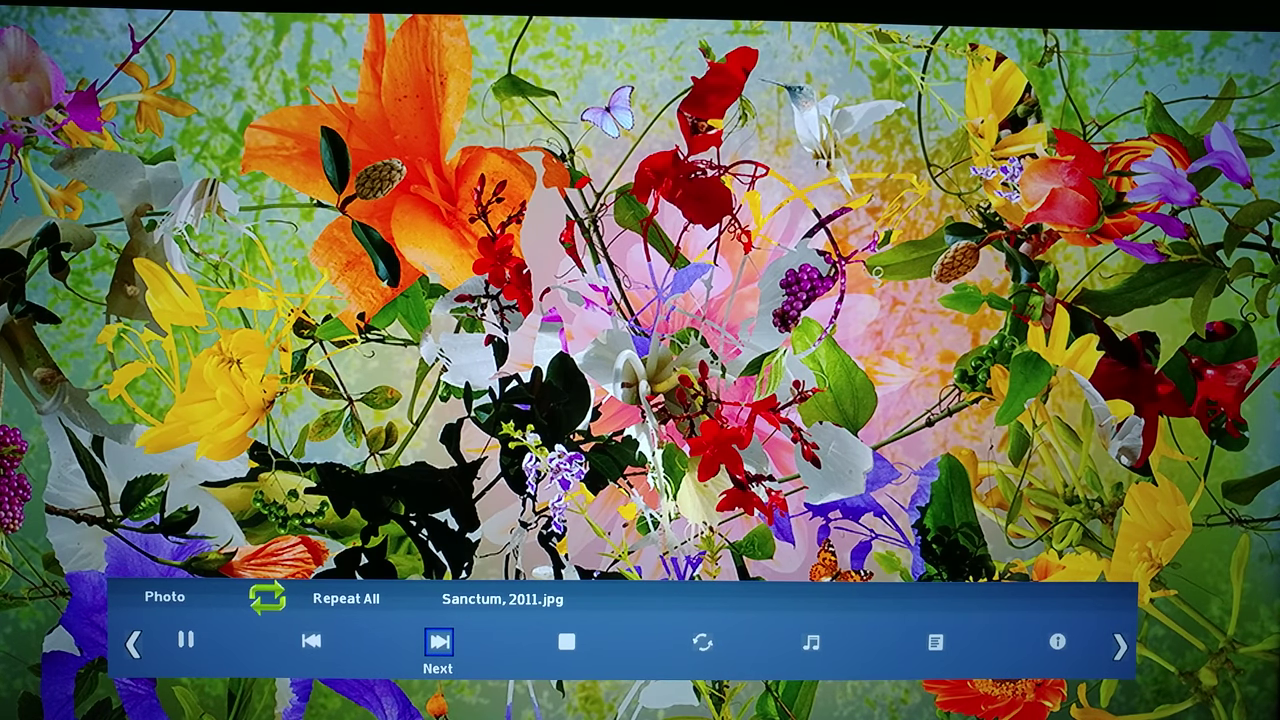
pyautogui.press('Return')
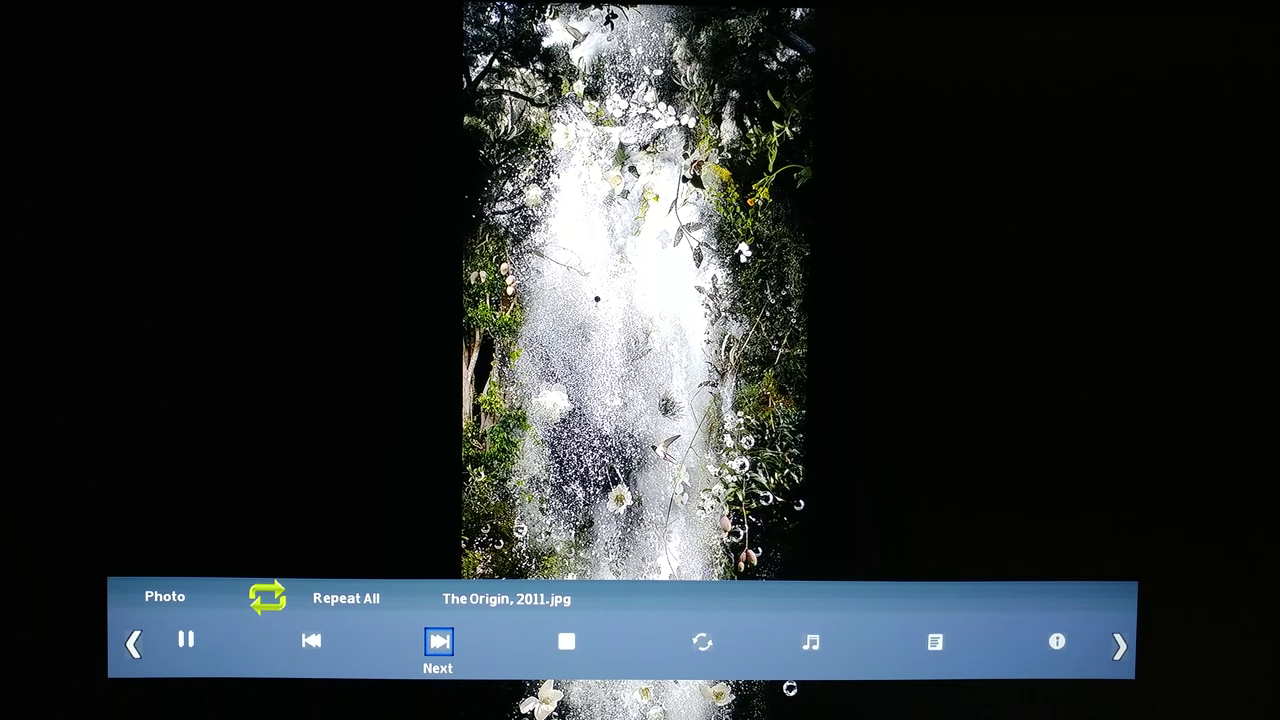
pyautogui.press('Return')
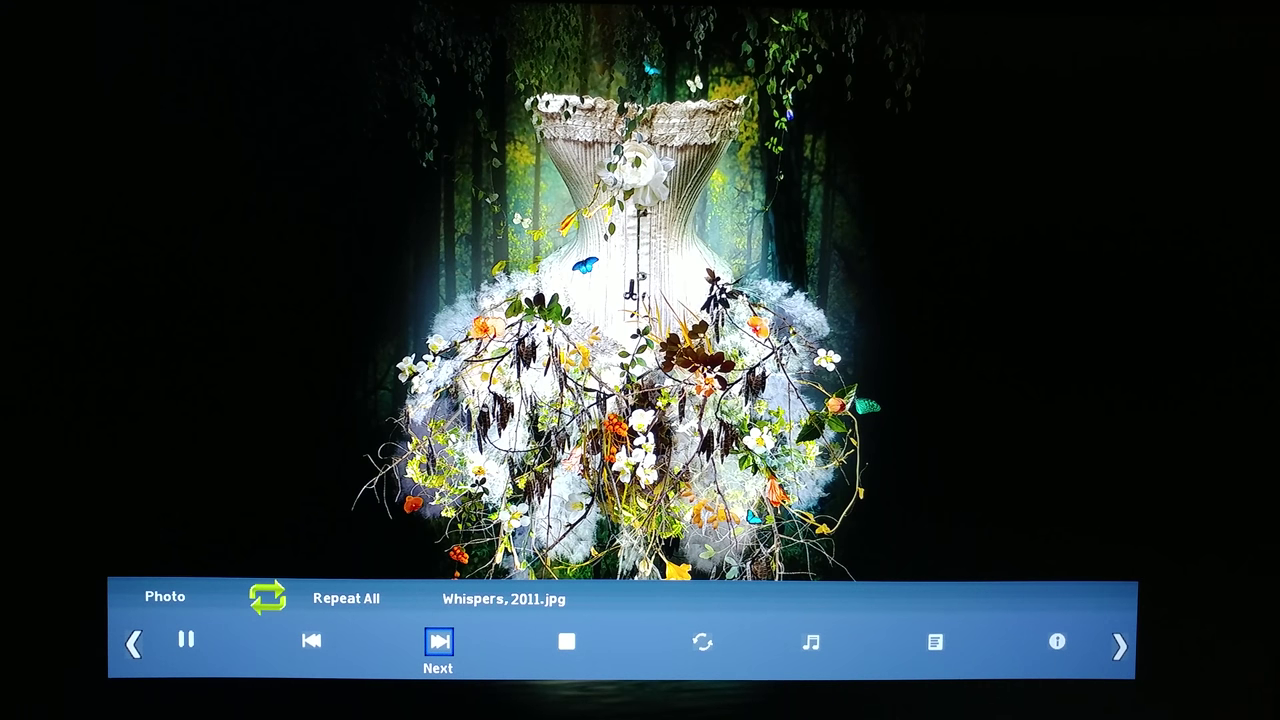
pyautogui.press('Return')
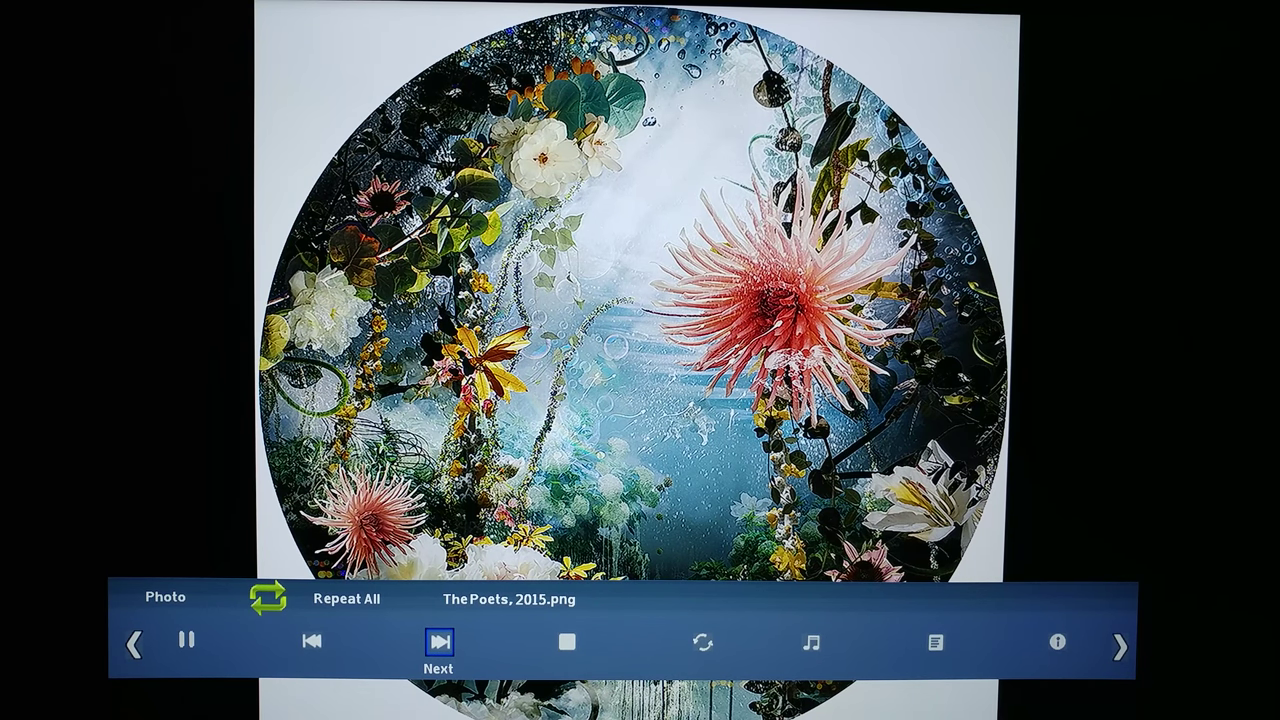
# Step from Archeus, 2015 through Wander, Fusio and Lumines to Ornatus, 2012.
pyautogui.press('Return')
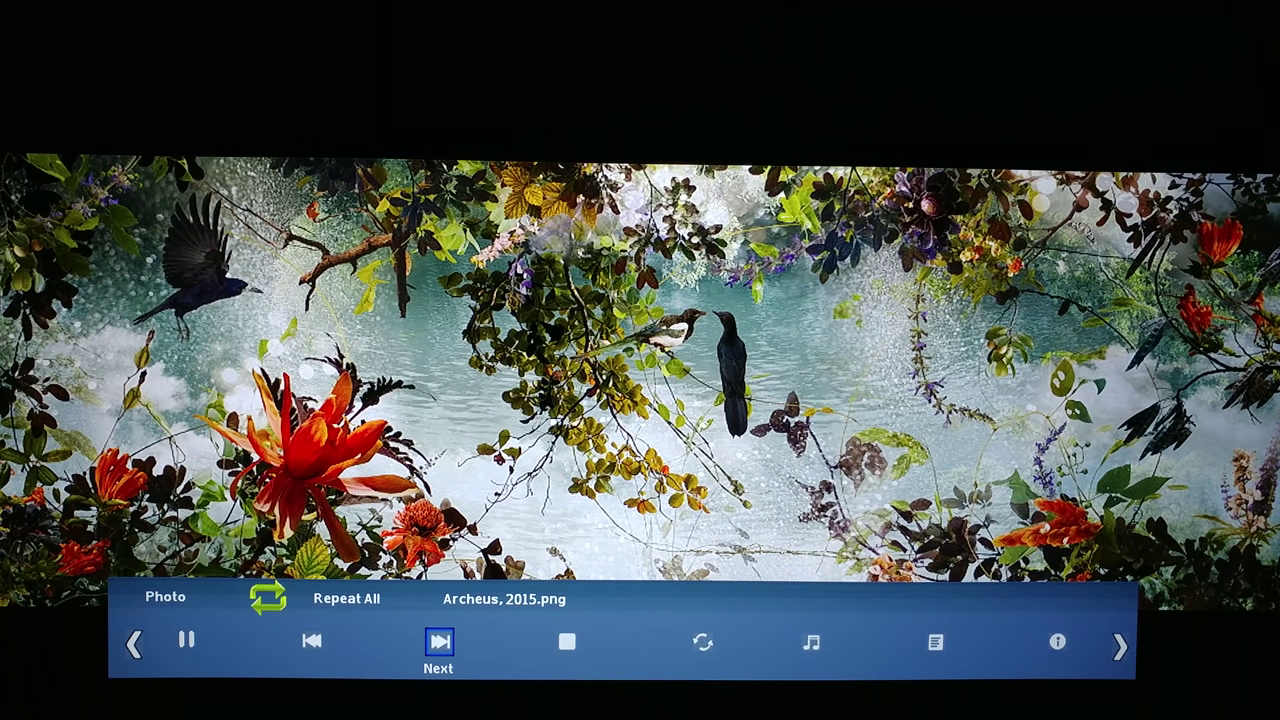
pyautogui.press('Return')
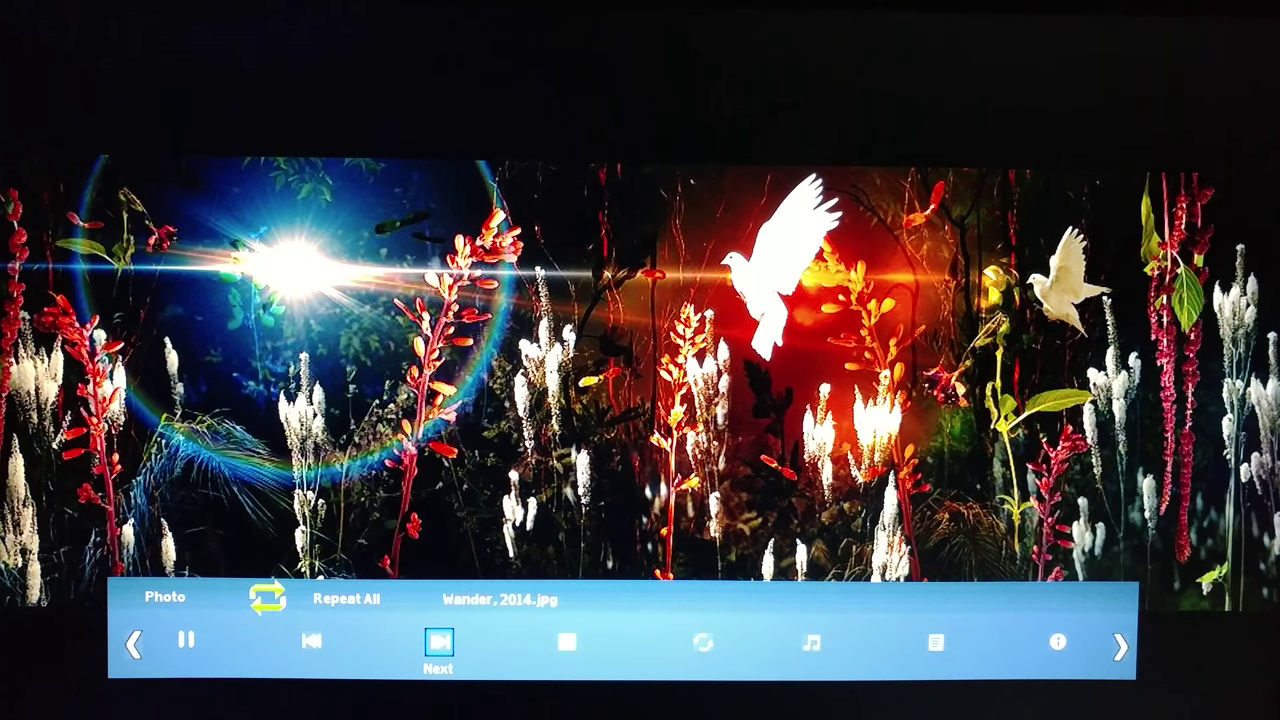
pyautogui.press('Return')
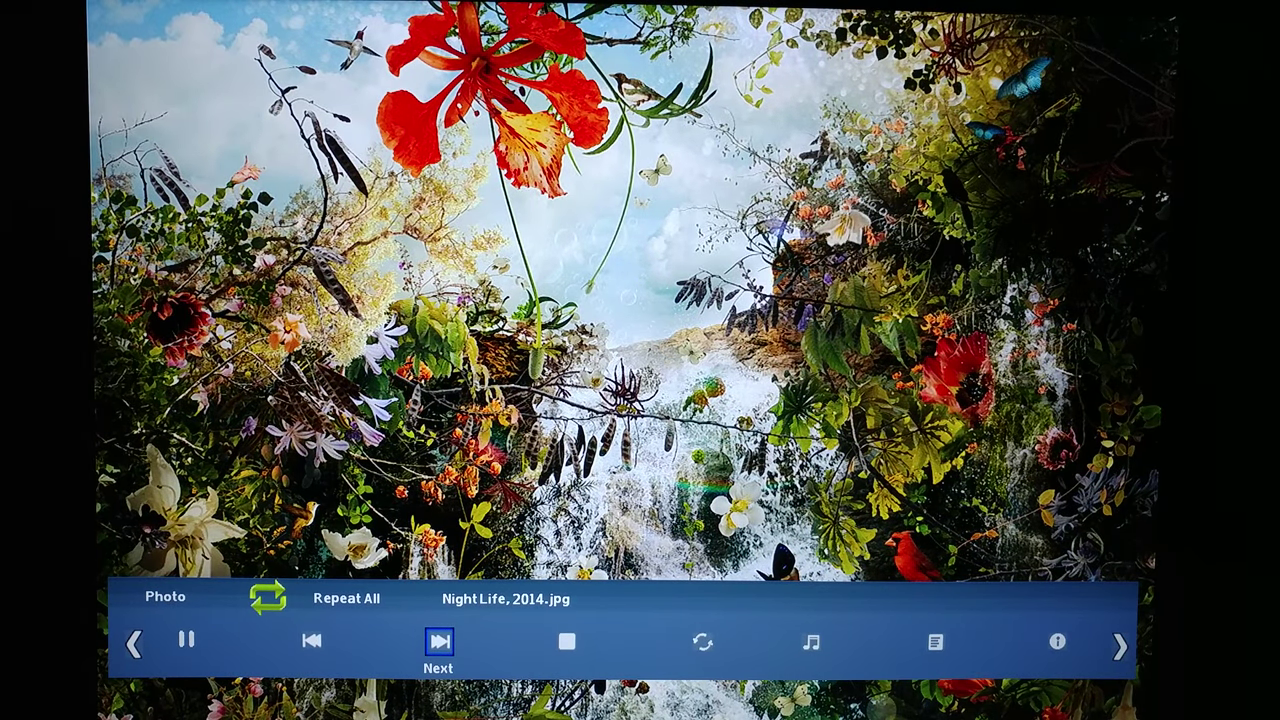
pyautogui.press('Return')
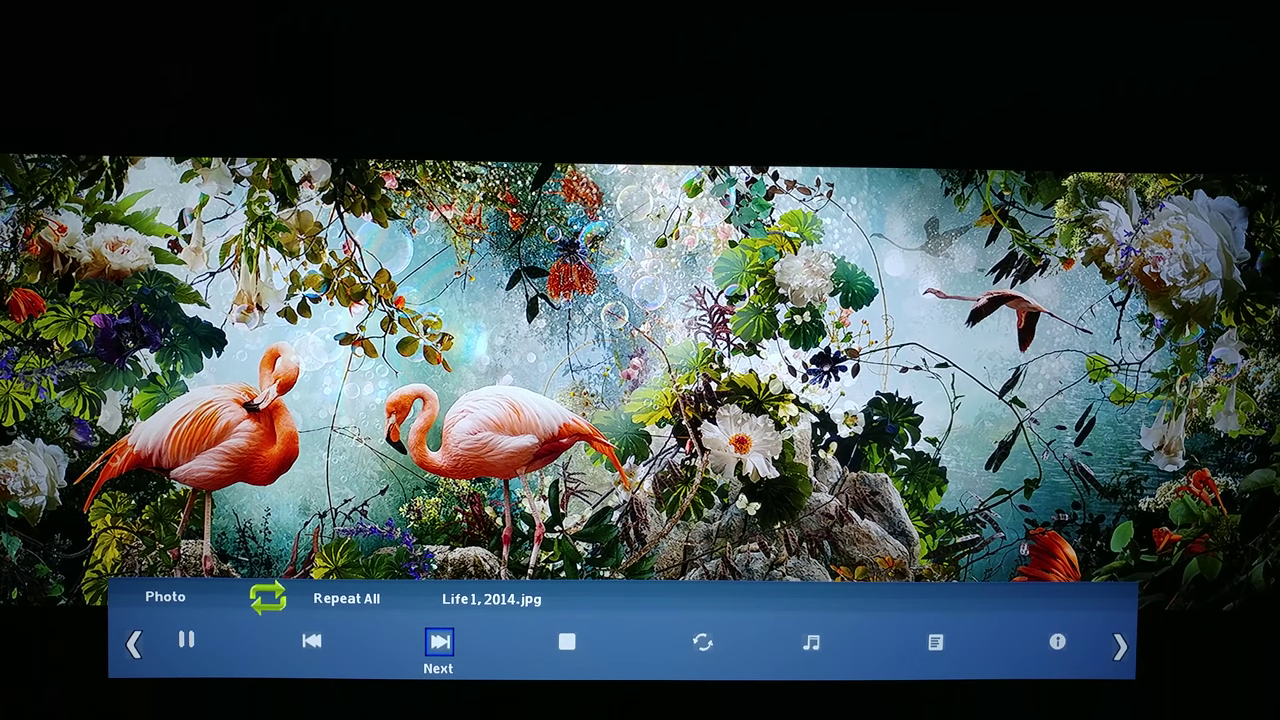
pyautogui.press('Return')
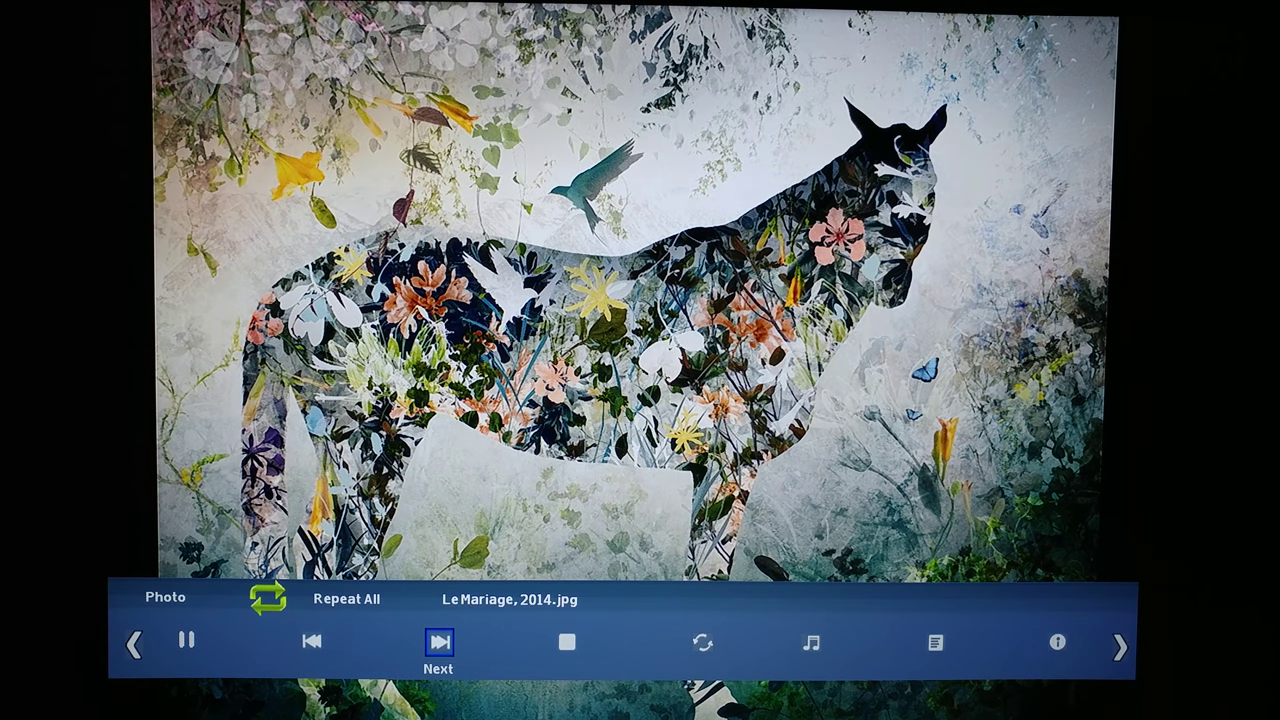
pyautogui.press('Return')
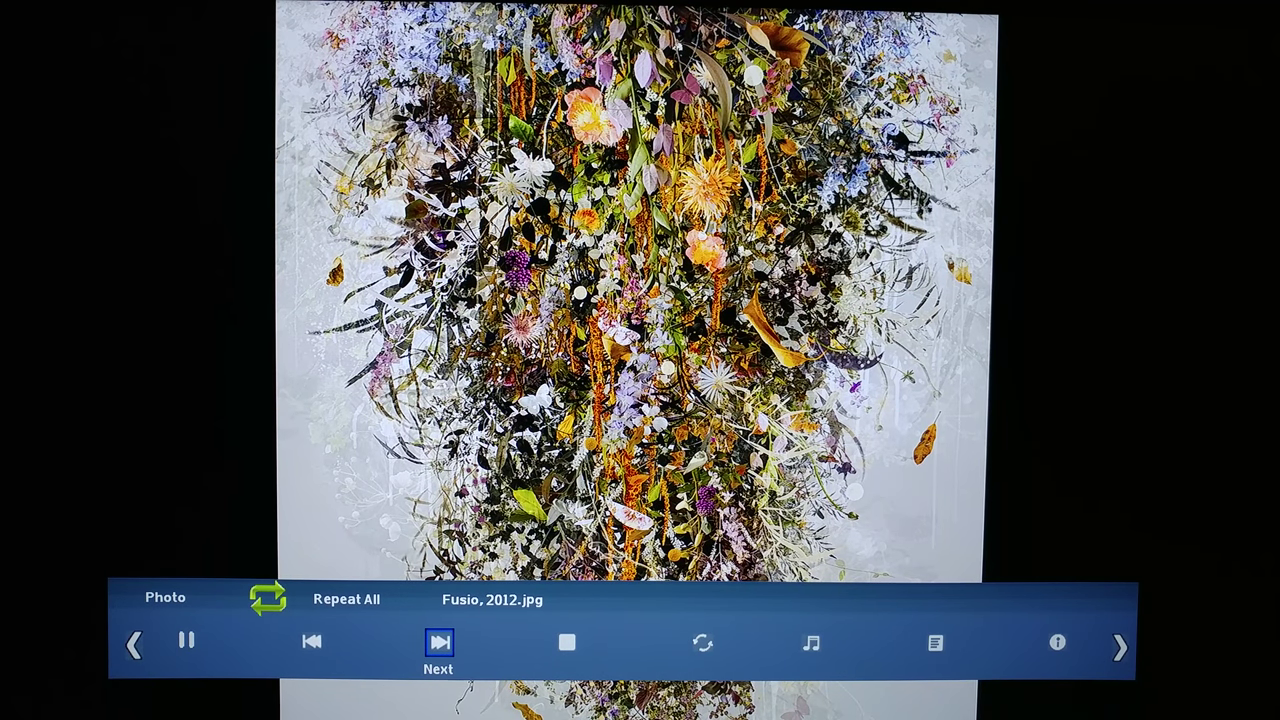
pyautogui.press('Return')
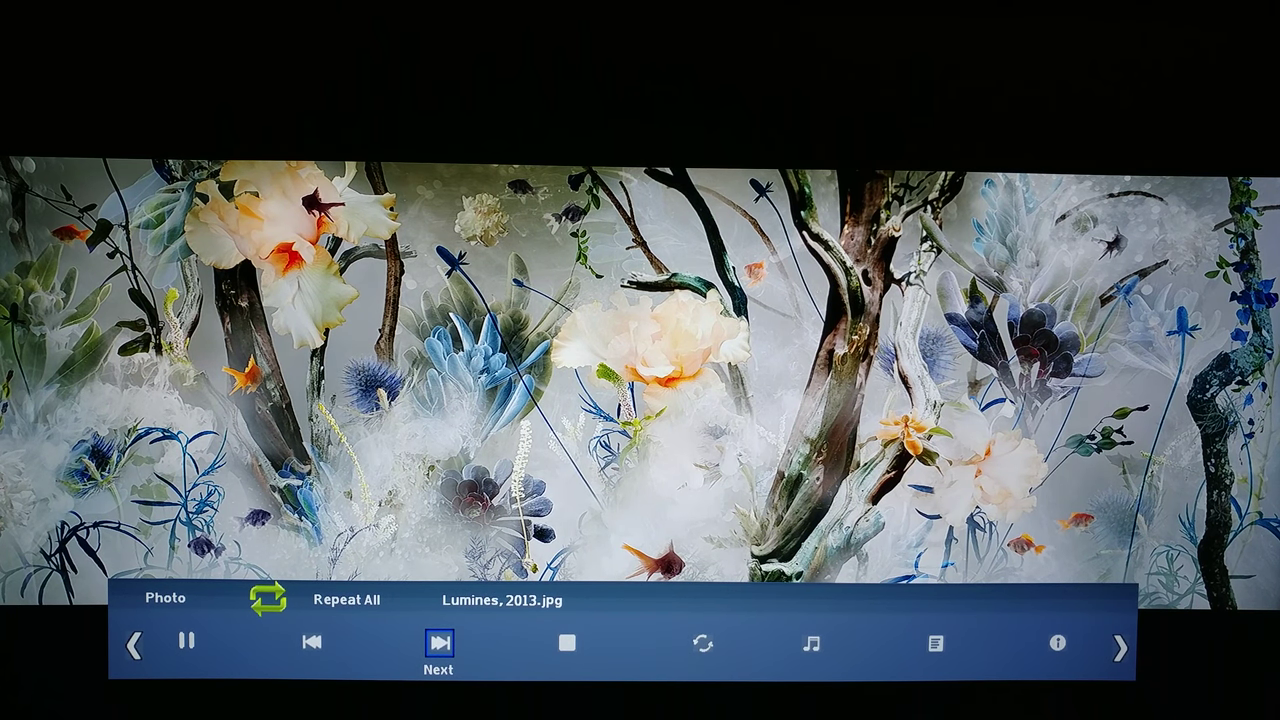
pyautogui.press('Return')
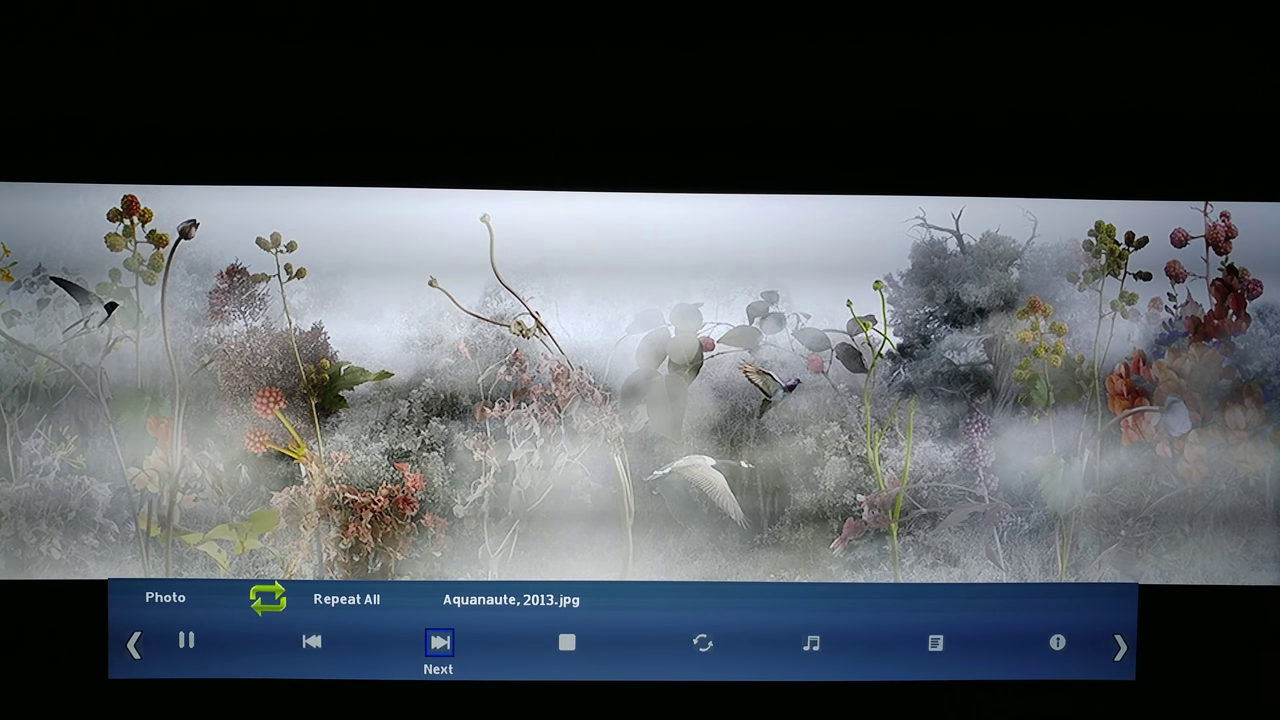
pyautogui.press('Return')
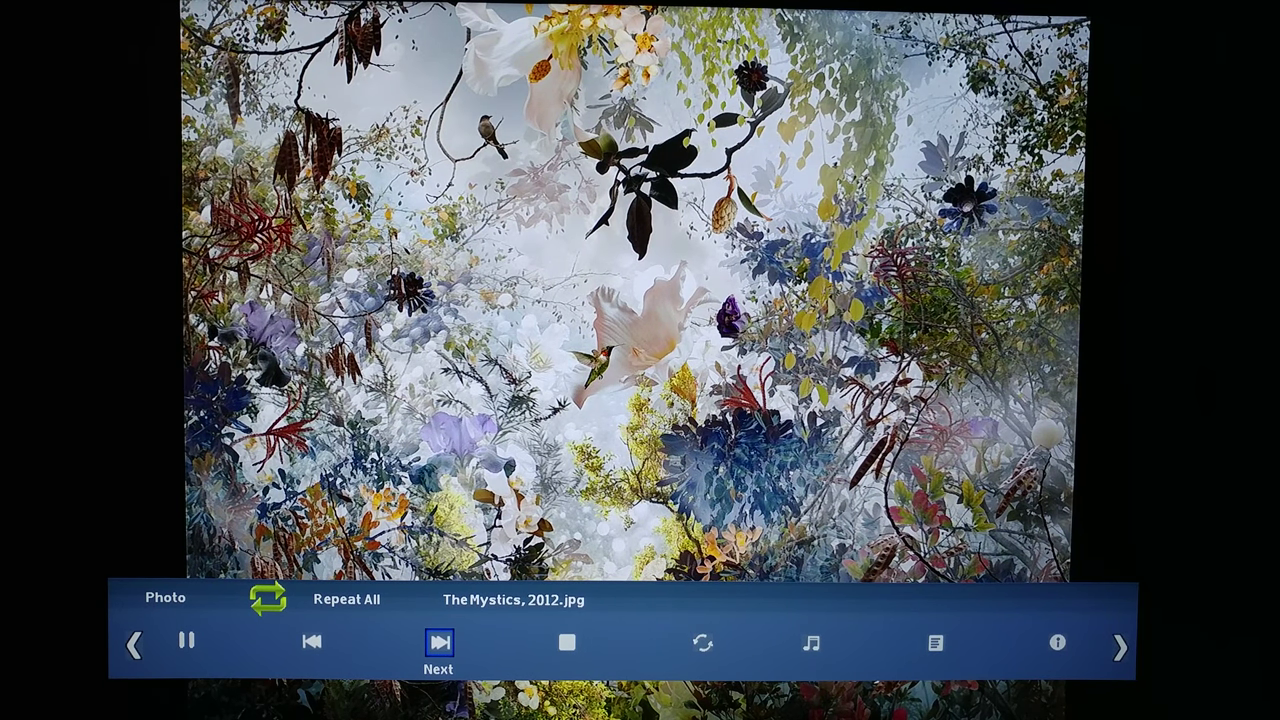
pyautogui.press('Return')
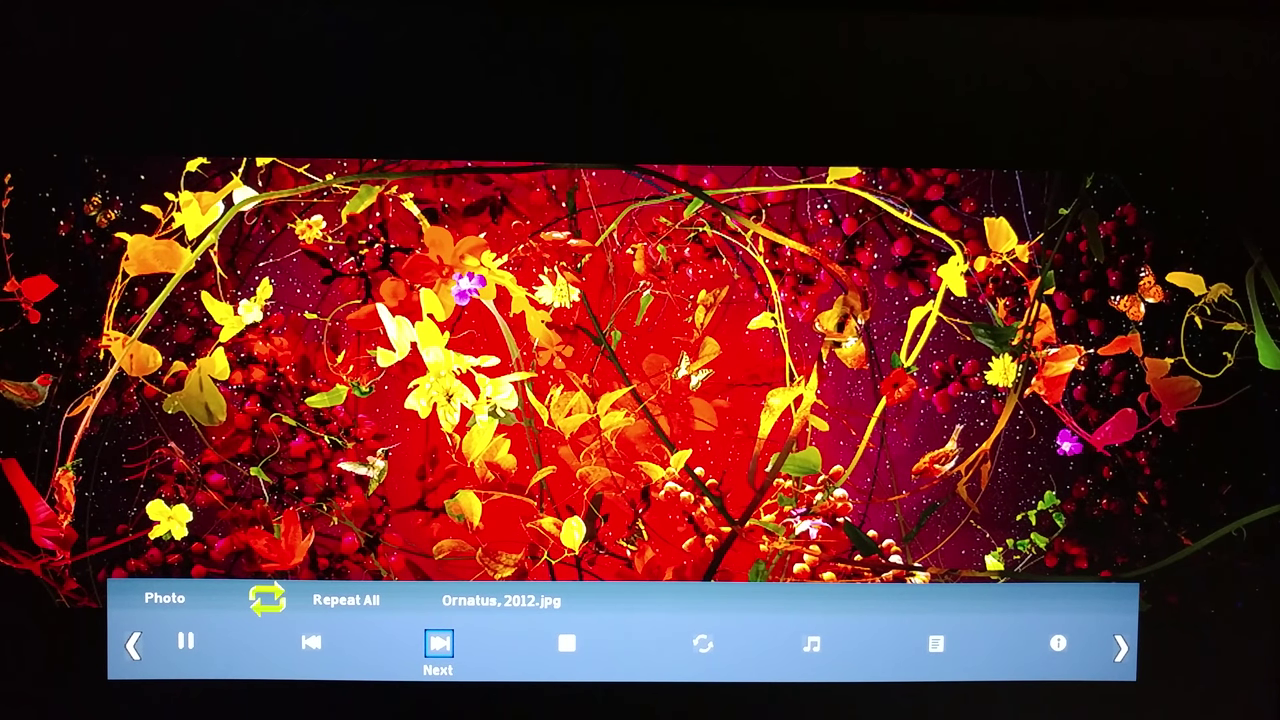
# Continue from Lush, 2011 through Air, The Mentors and Enchantment to Wonderment, 2010.
pyautogui.press('Return')
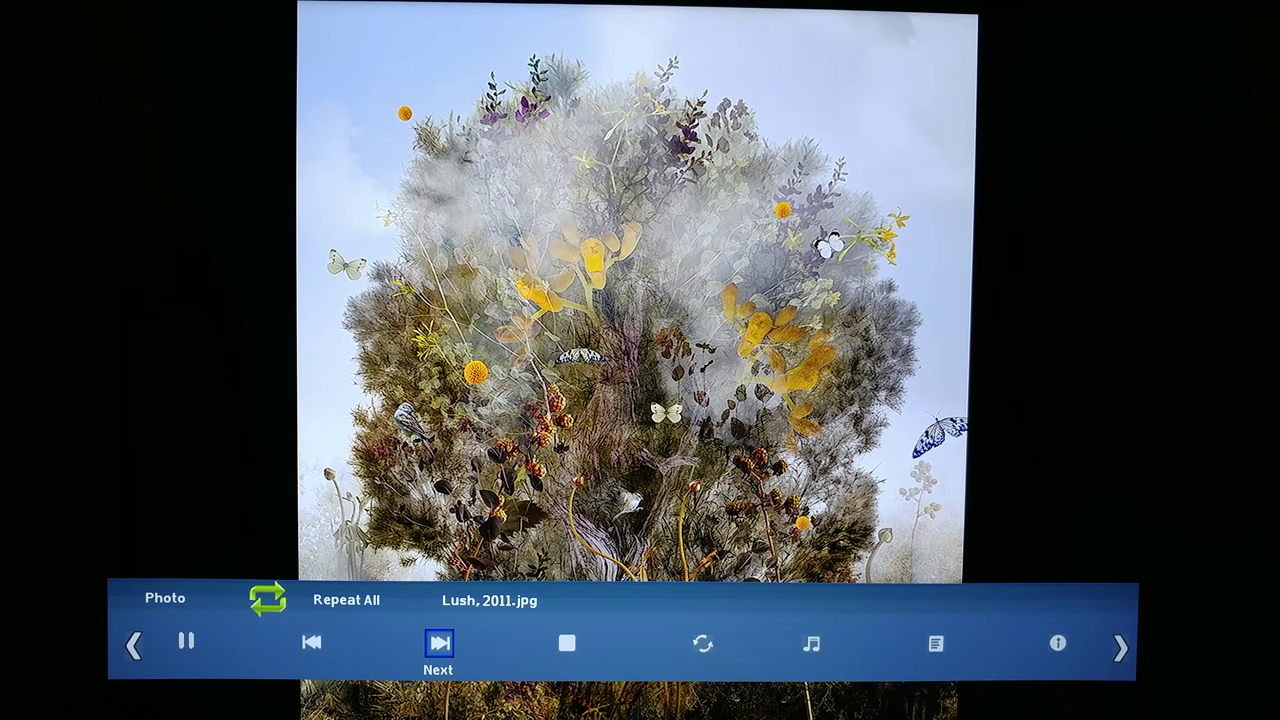
pyautogui.press('Return')
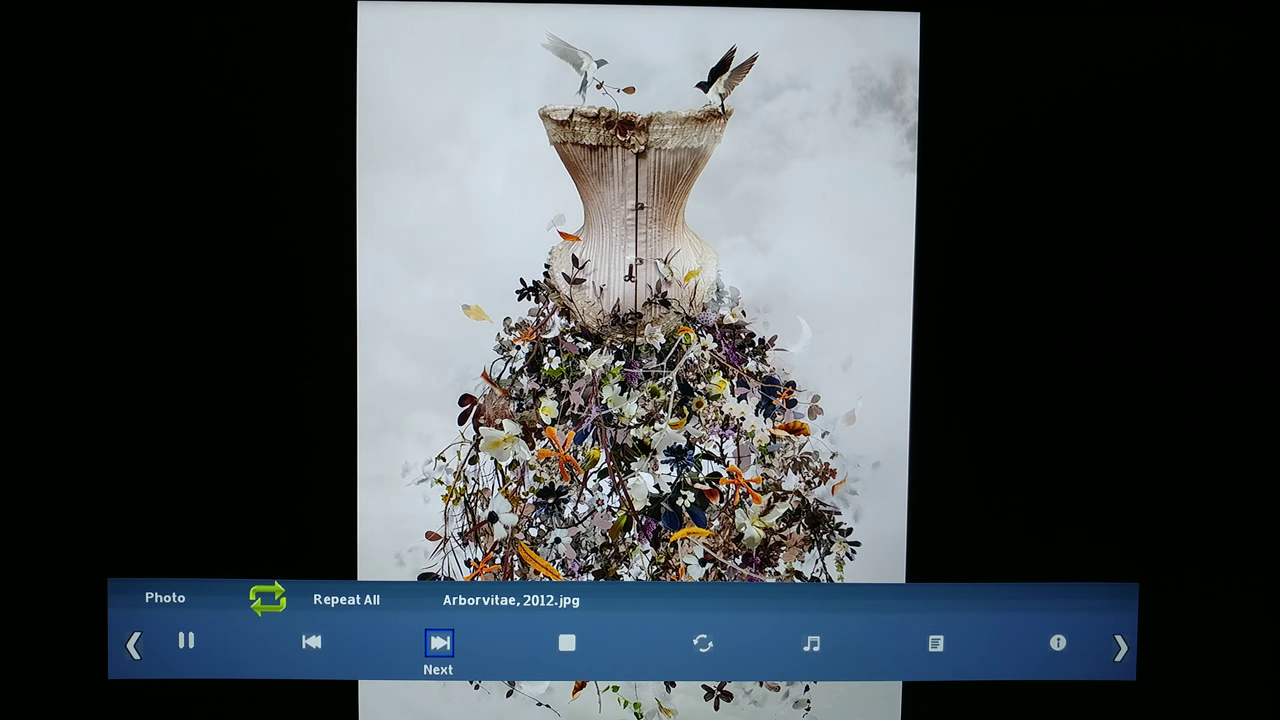
pyautogui.press('Return')
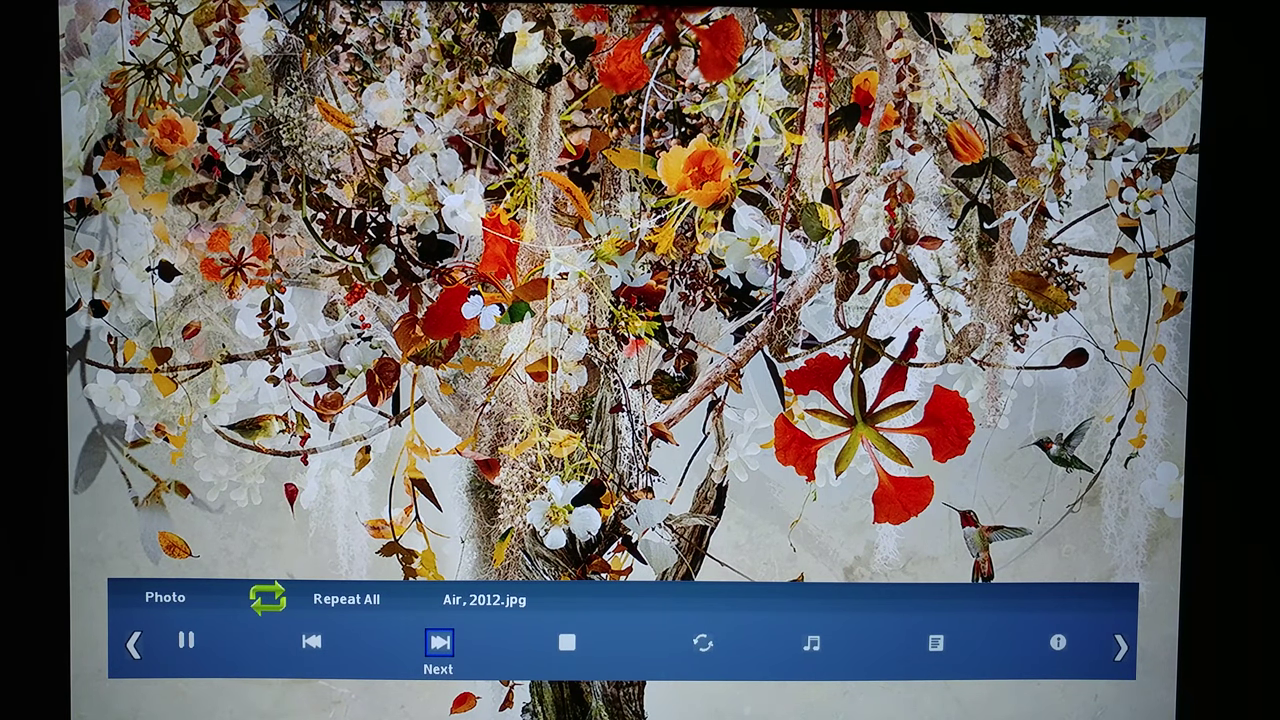
pyautogui.press('Return')
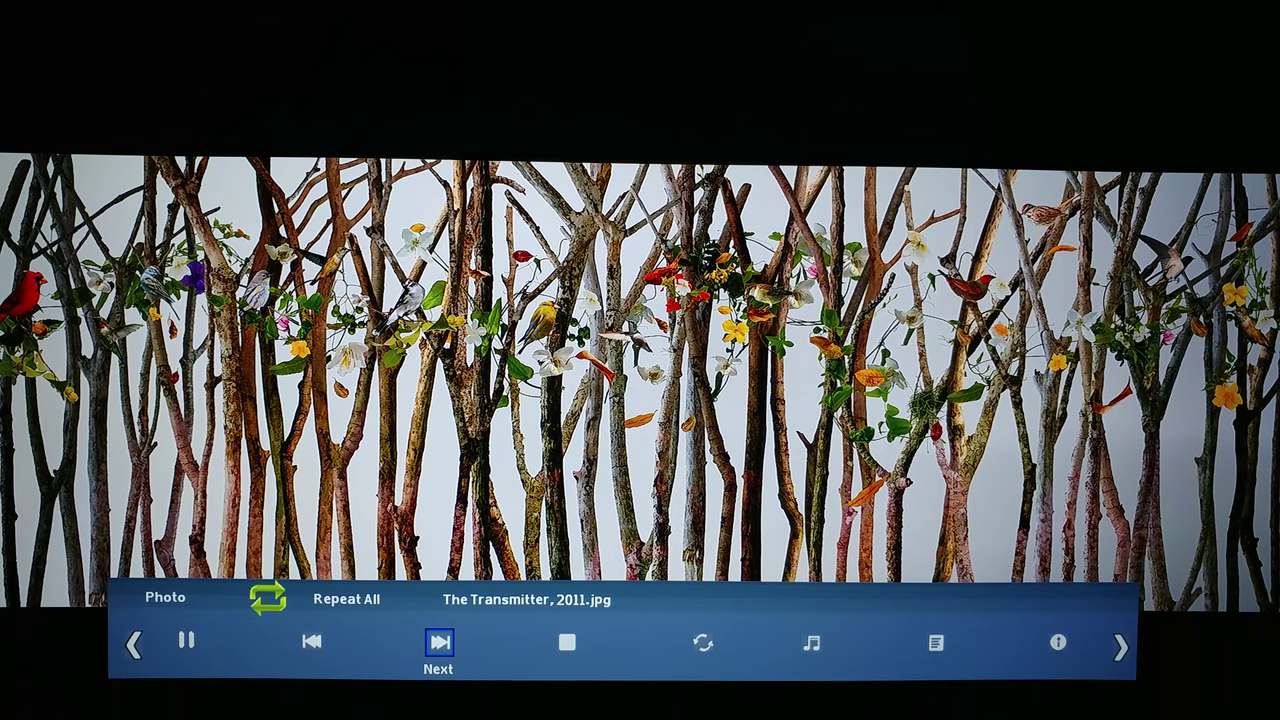
pyautogui.press('Return')
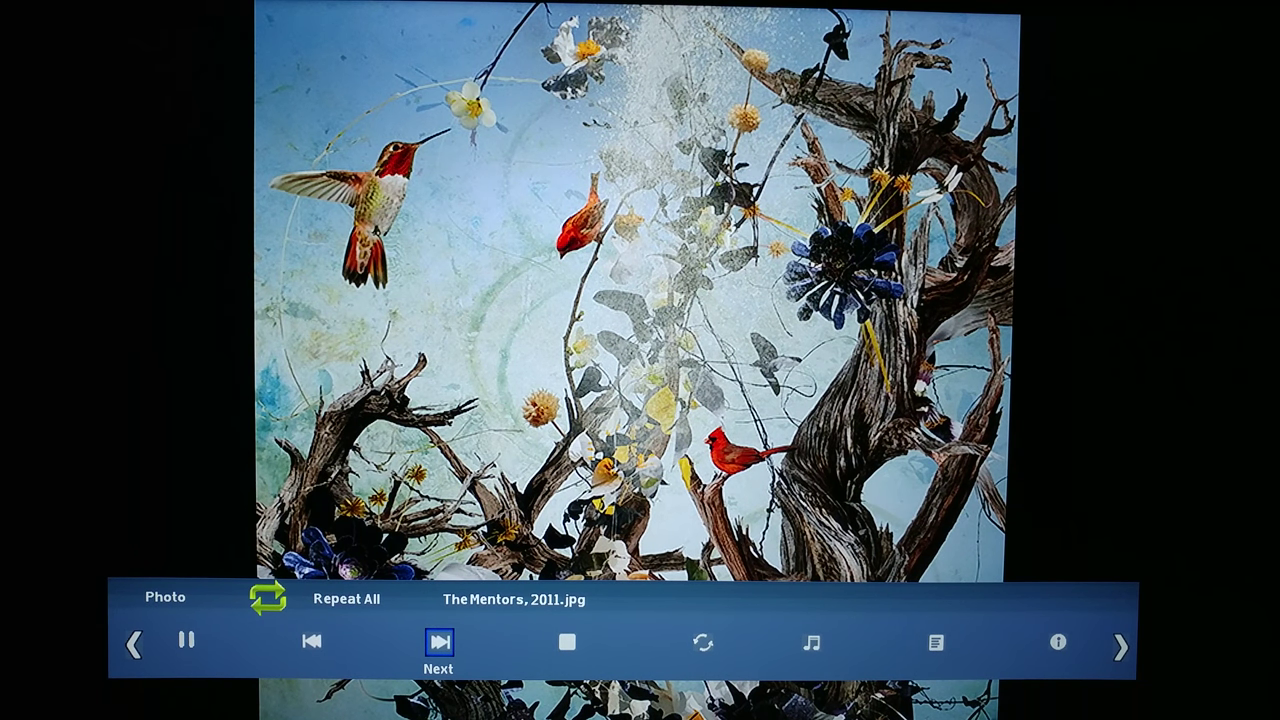
pyautogui.press('Return')
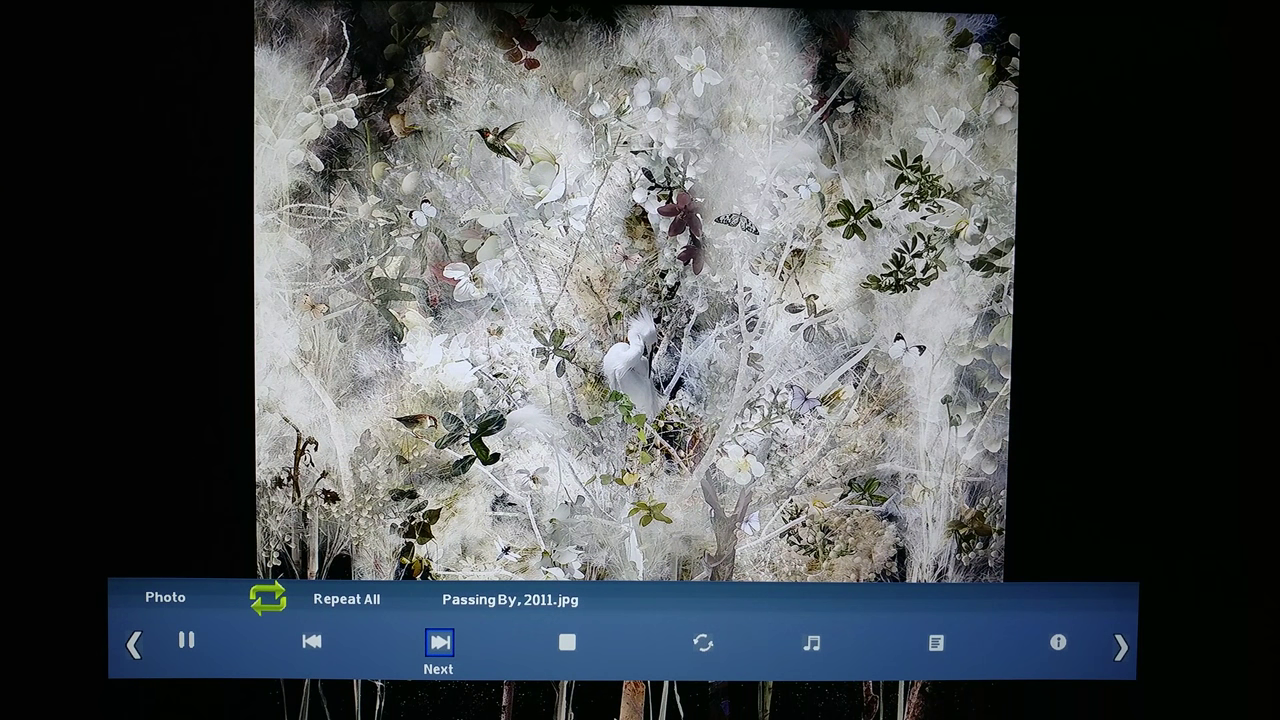
pyautogui.press('Return')
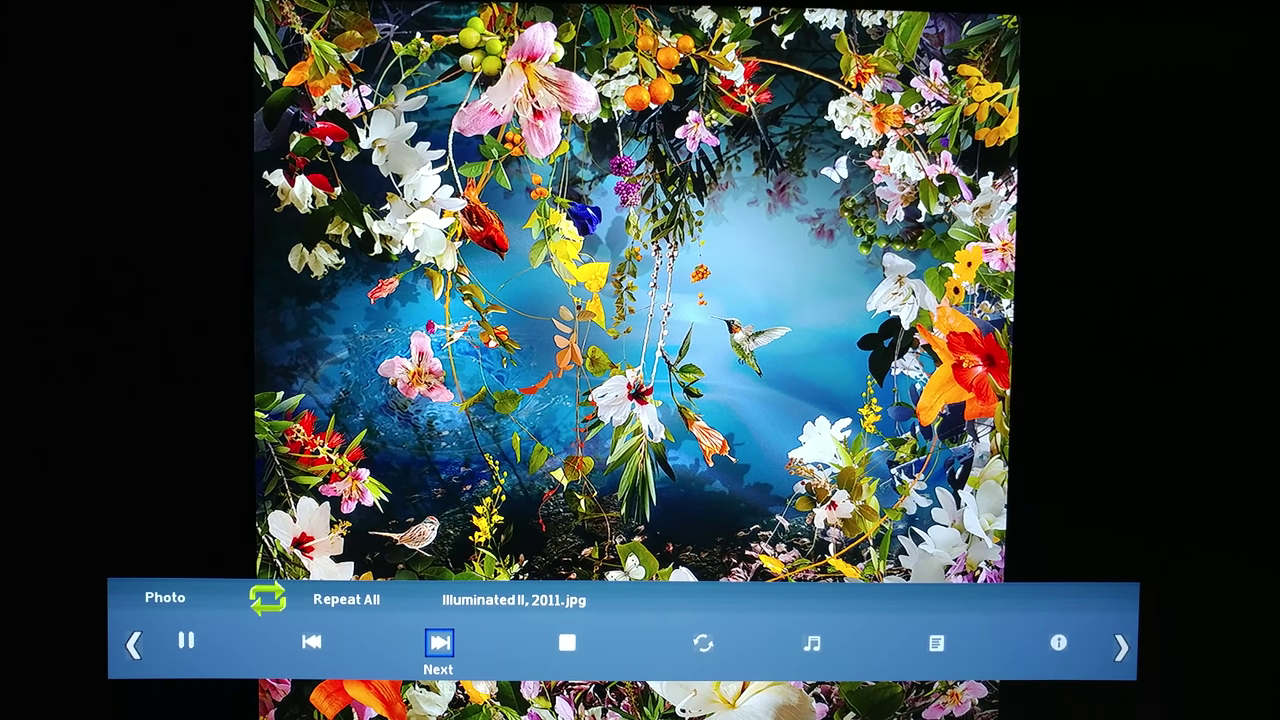
pyautogui.press('Return')
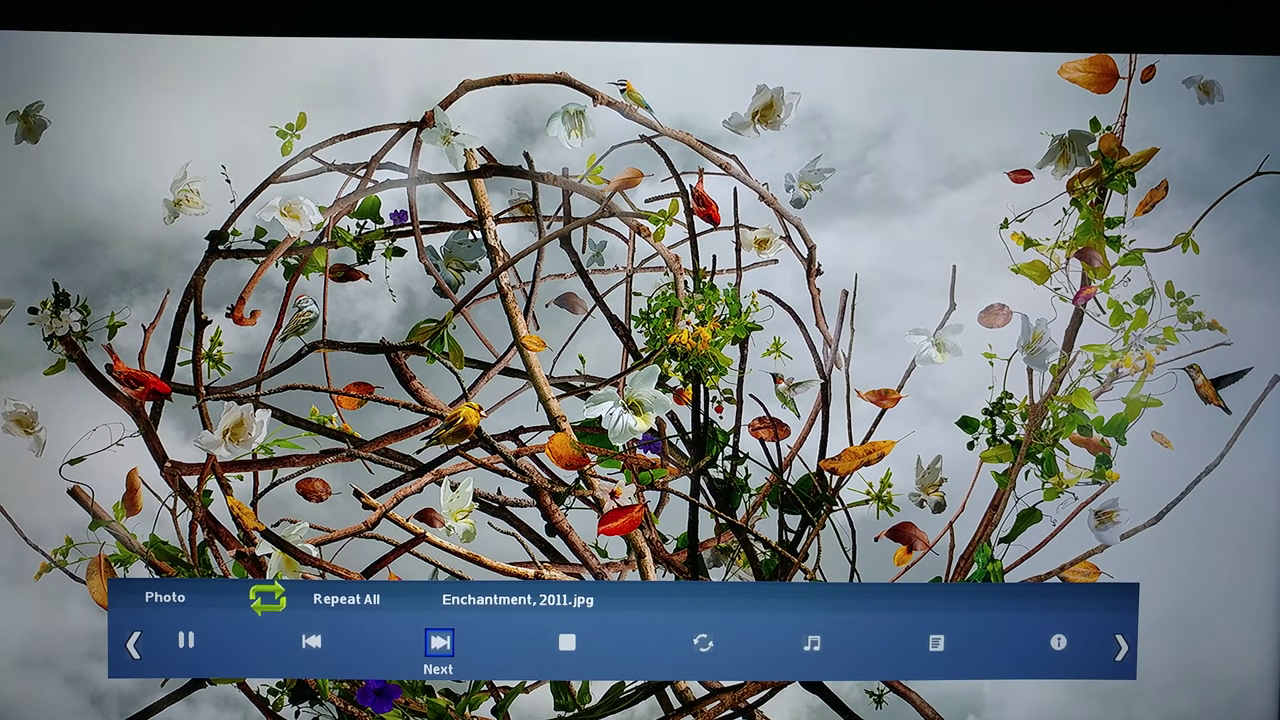
pyautogui.press('Return')
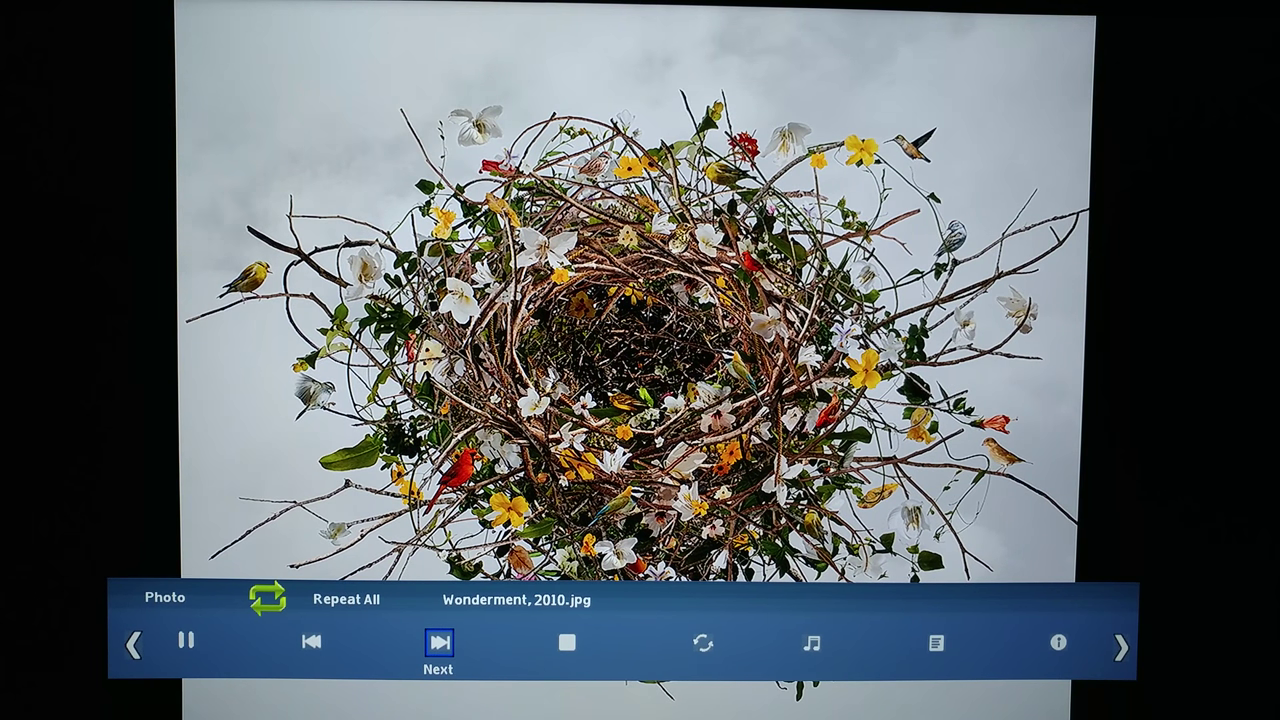
# Step from Nurturing Life through Hydra, Eden I, Astral and The Eye to Phenomena, 2013.
pyautogui.press('Return')
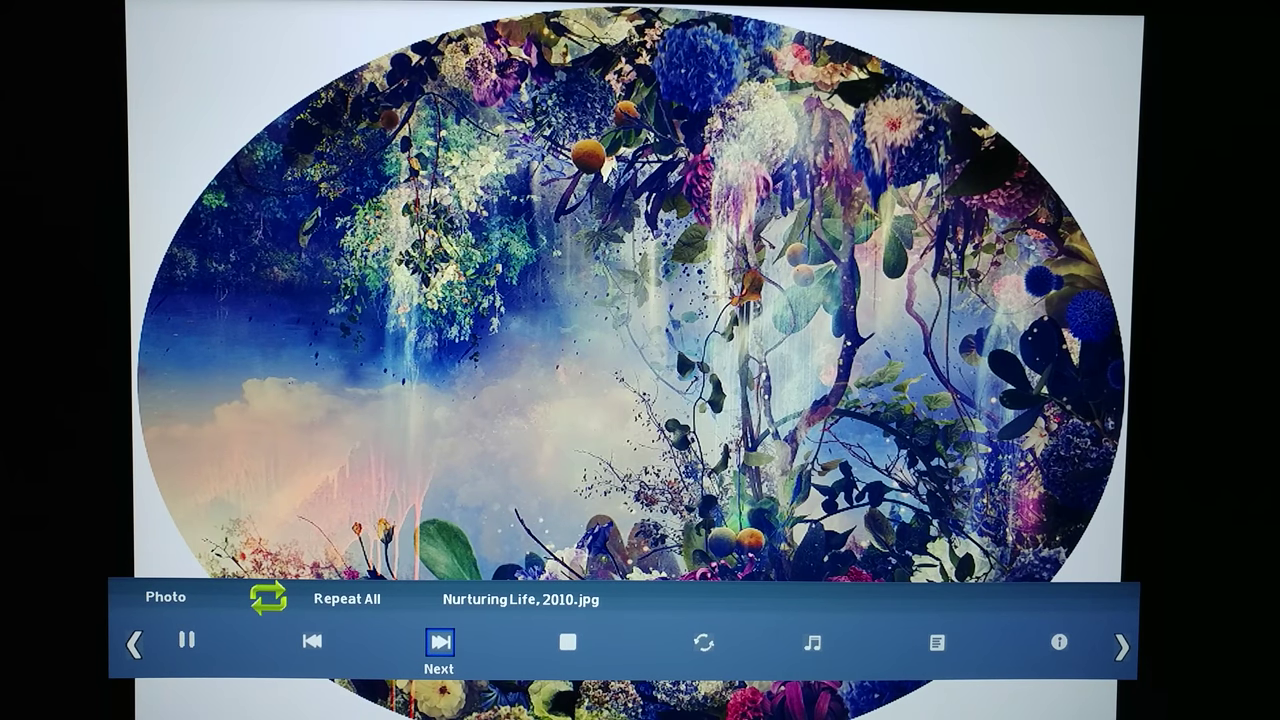
pyautogui.press('Return')
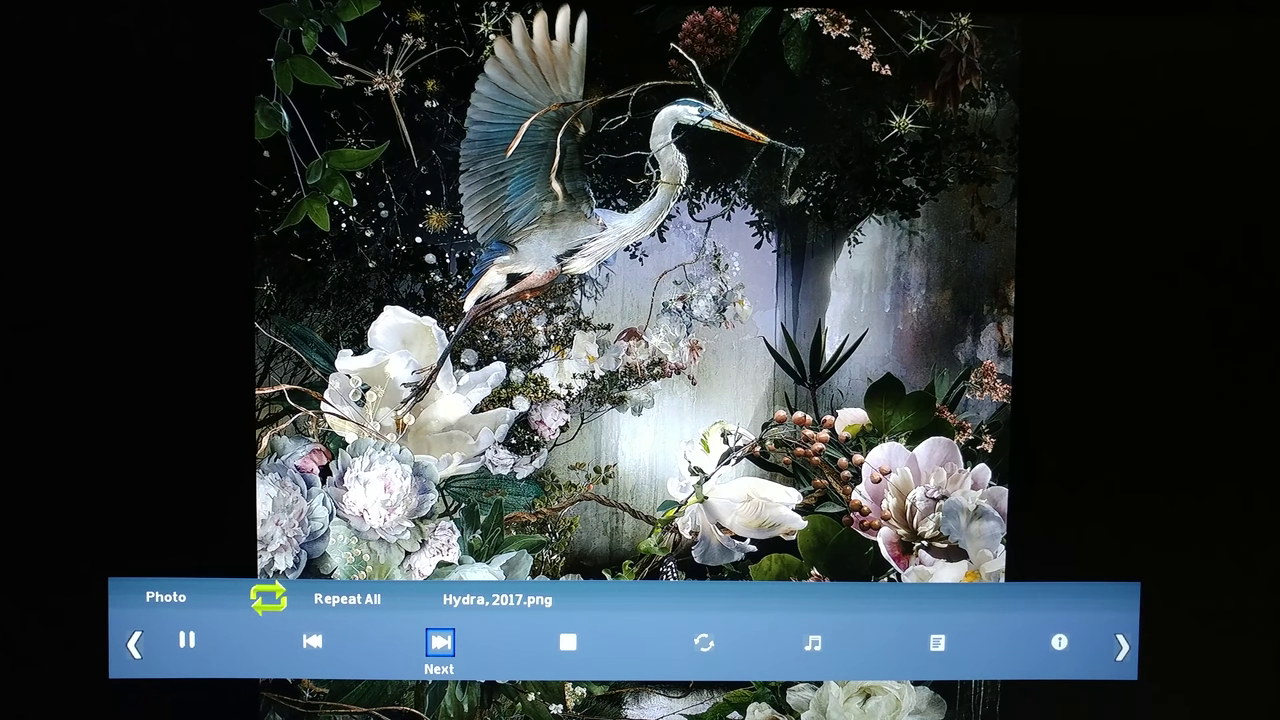
pyautogui.press('Return')
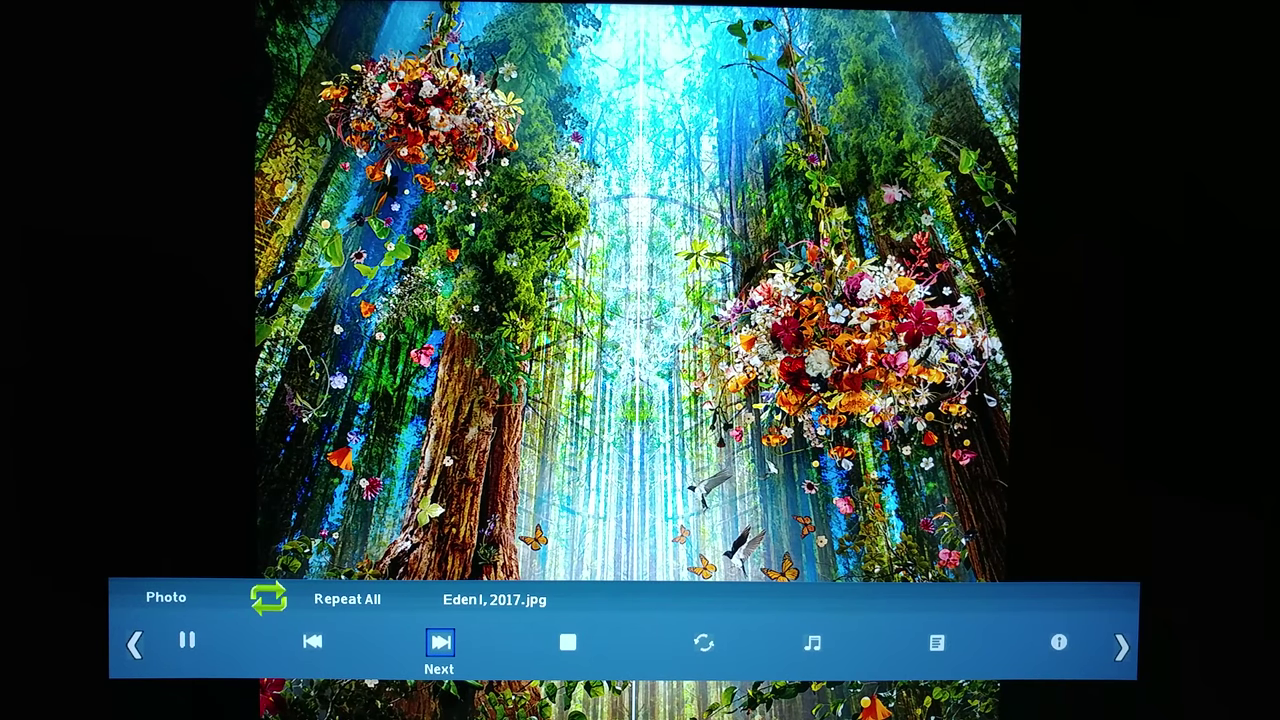
pyautogui.press('Return')
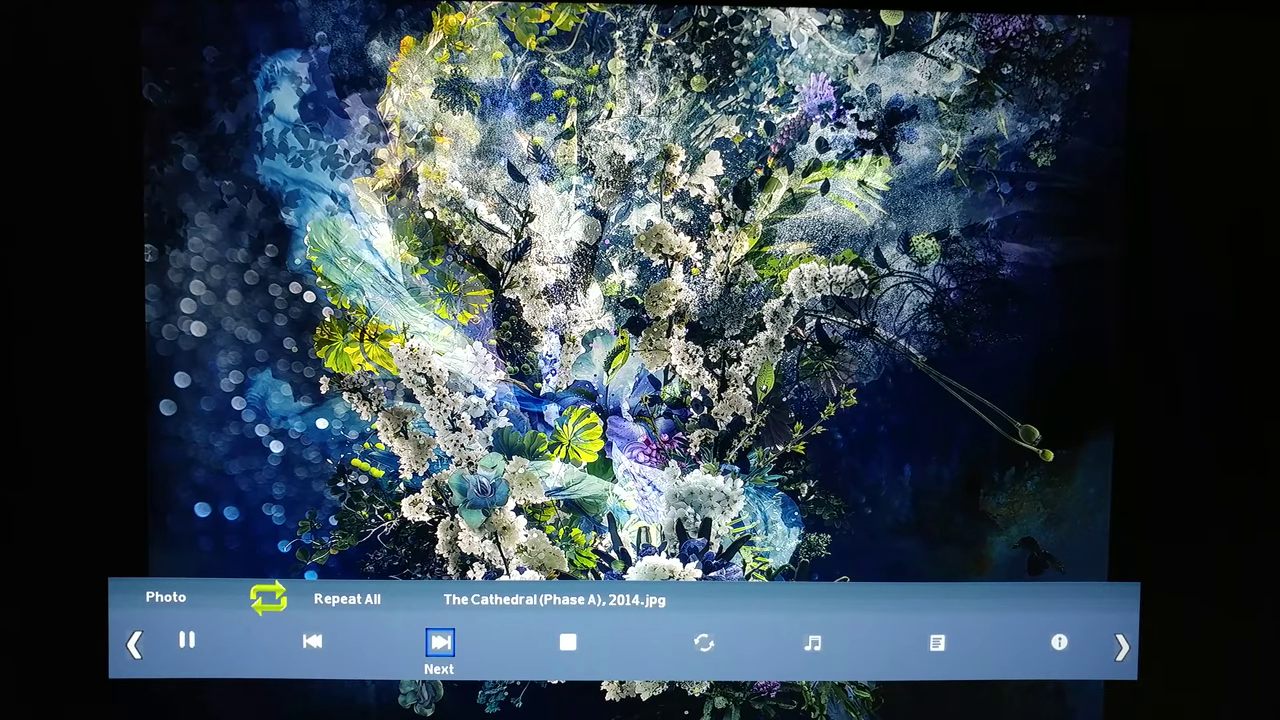
pyautogui.press('Return')
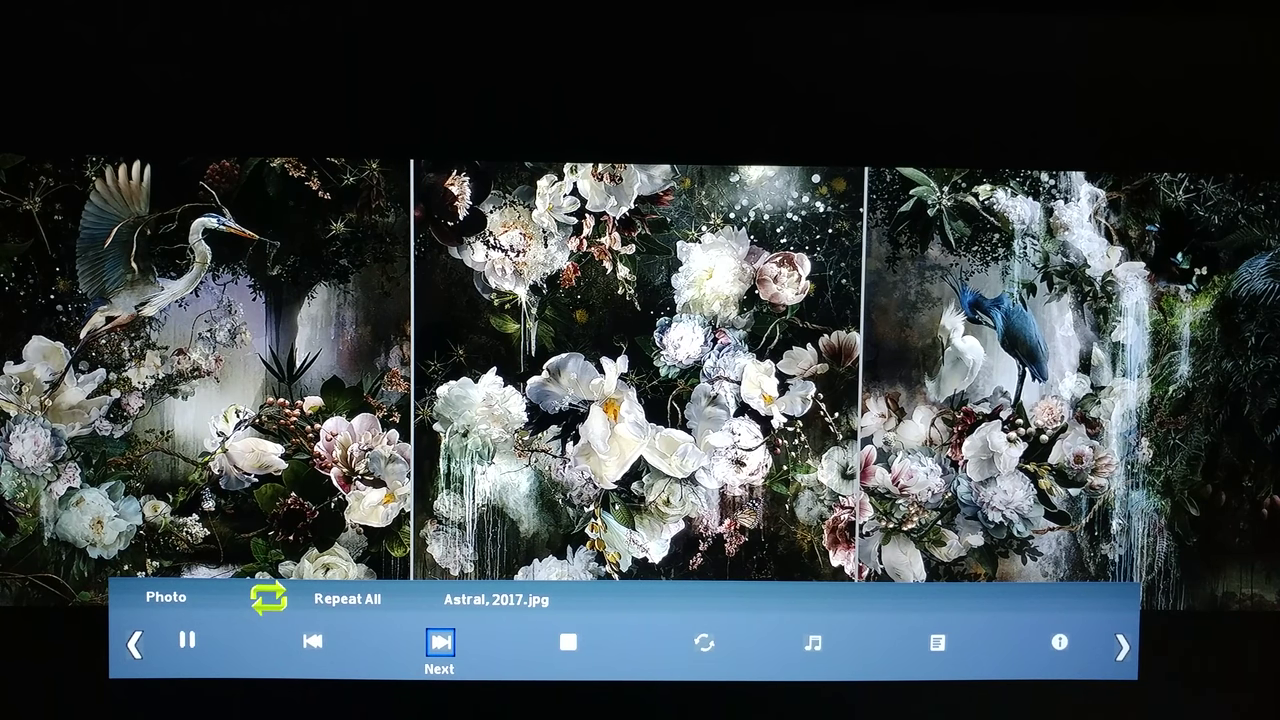
pyautogui.press('Return')
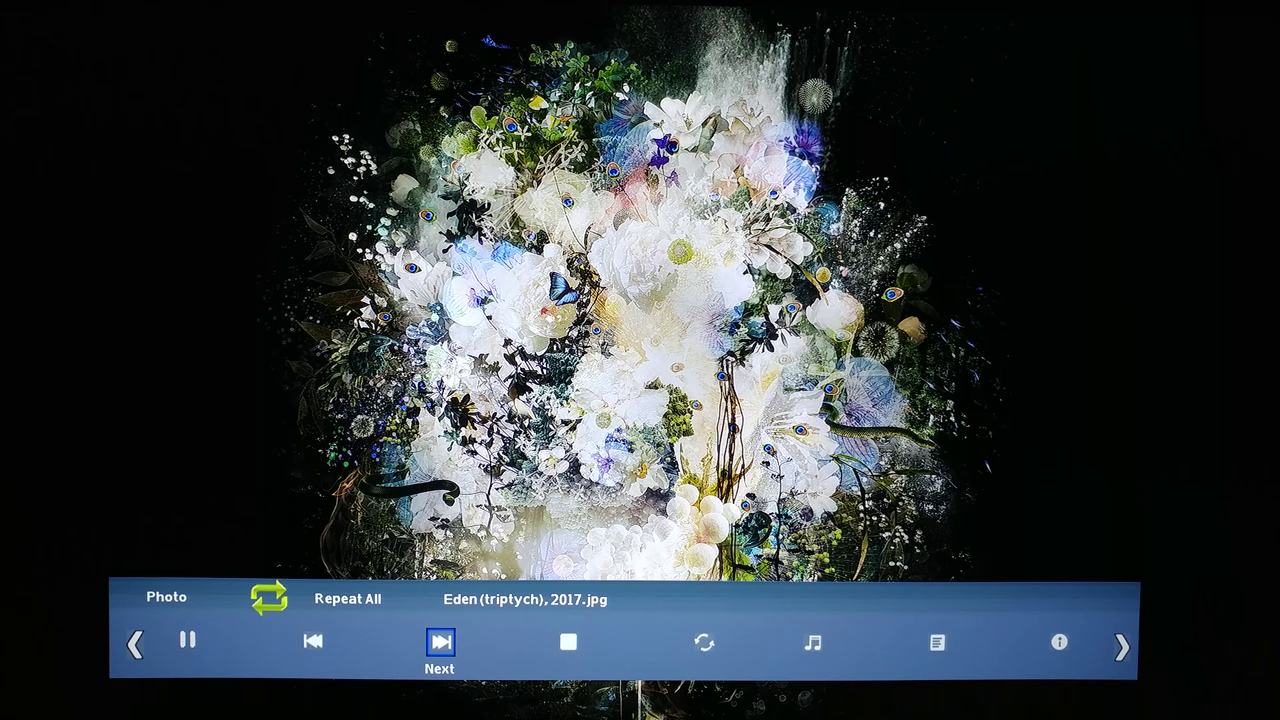
pyautogui.press('Return')
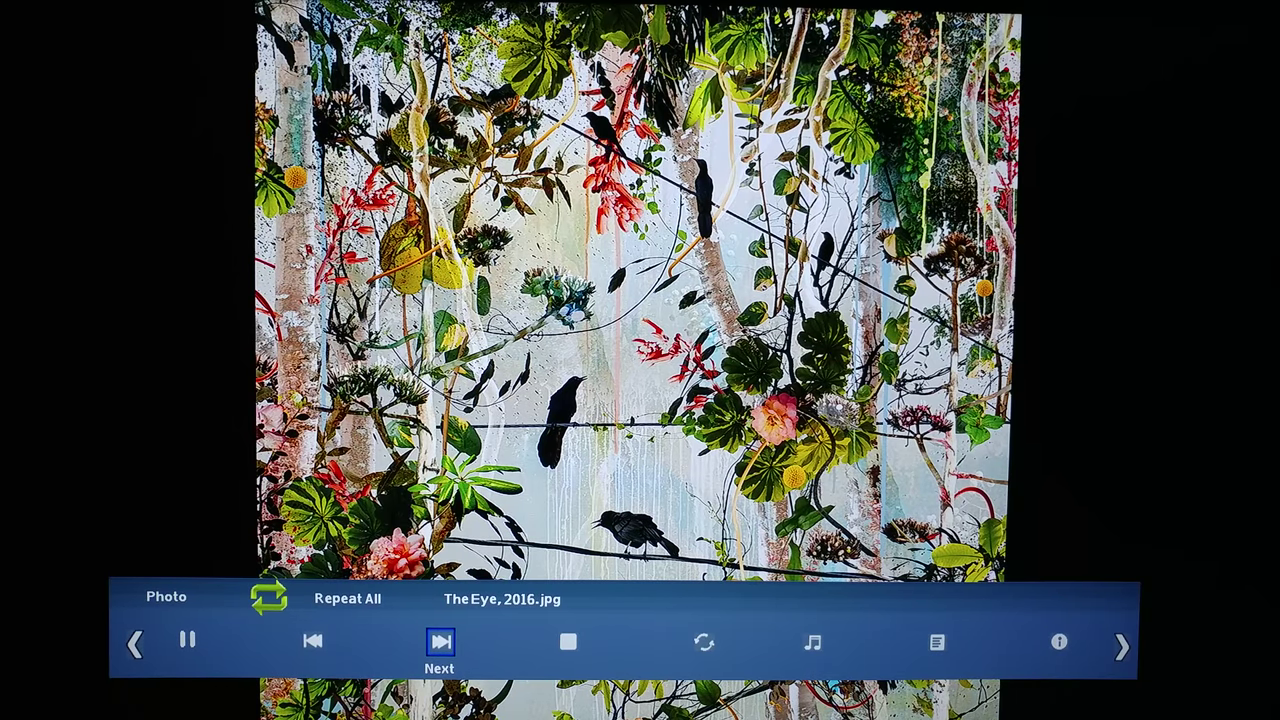
pyautogui.press('Return')
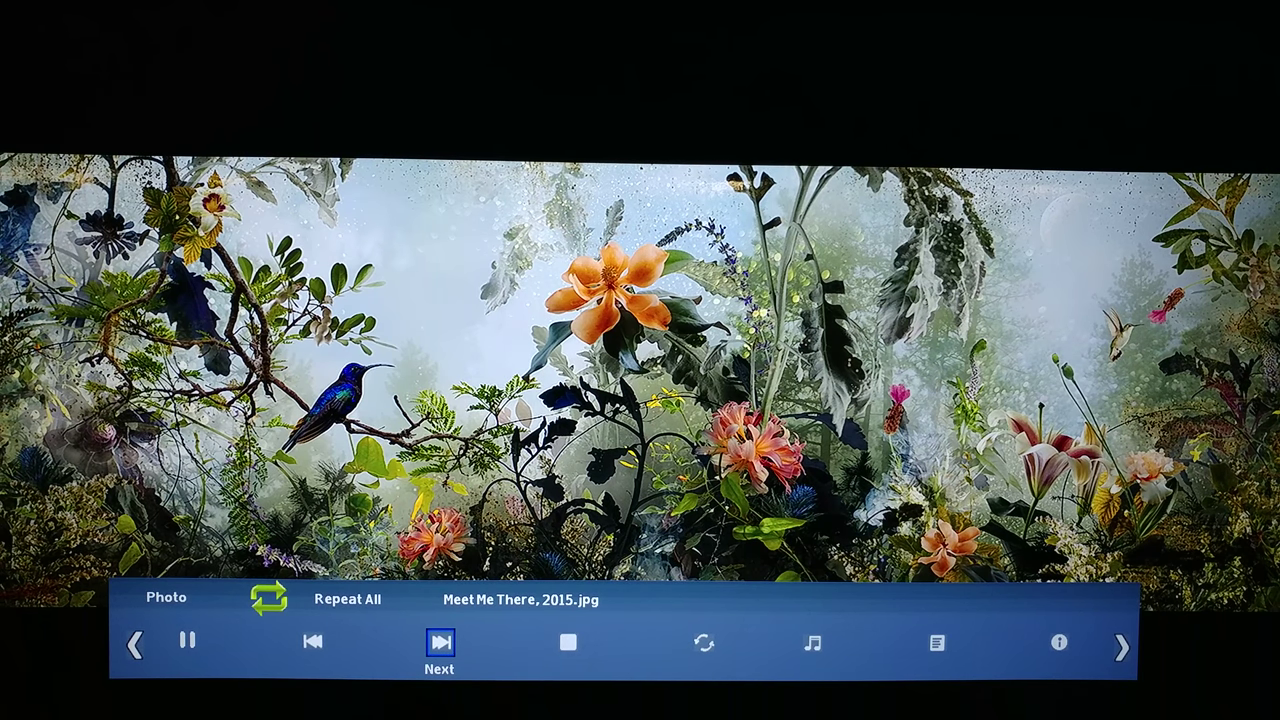
pyautogui.press('Return')
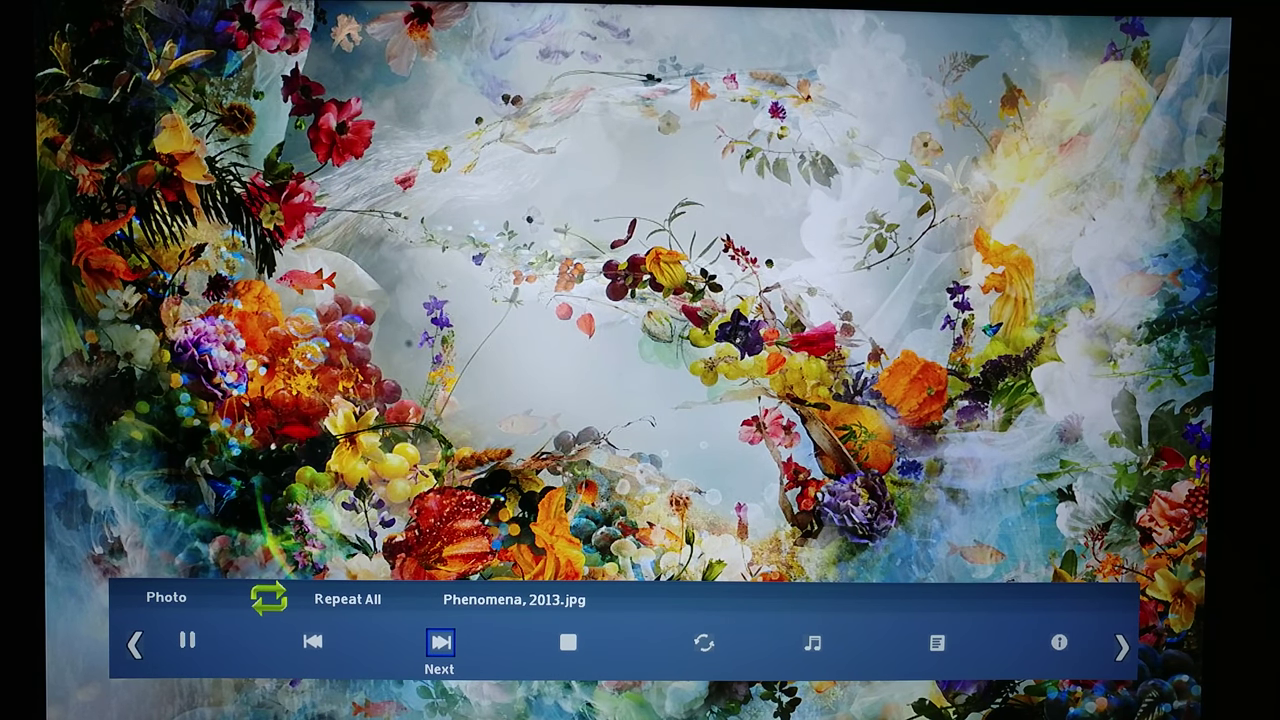
# Step from The Gift through Inspiration, Life 2, Unity and Heartbeat to The Chief, 2013.
pyautogui.press('Return')
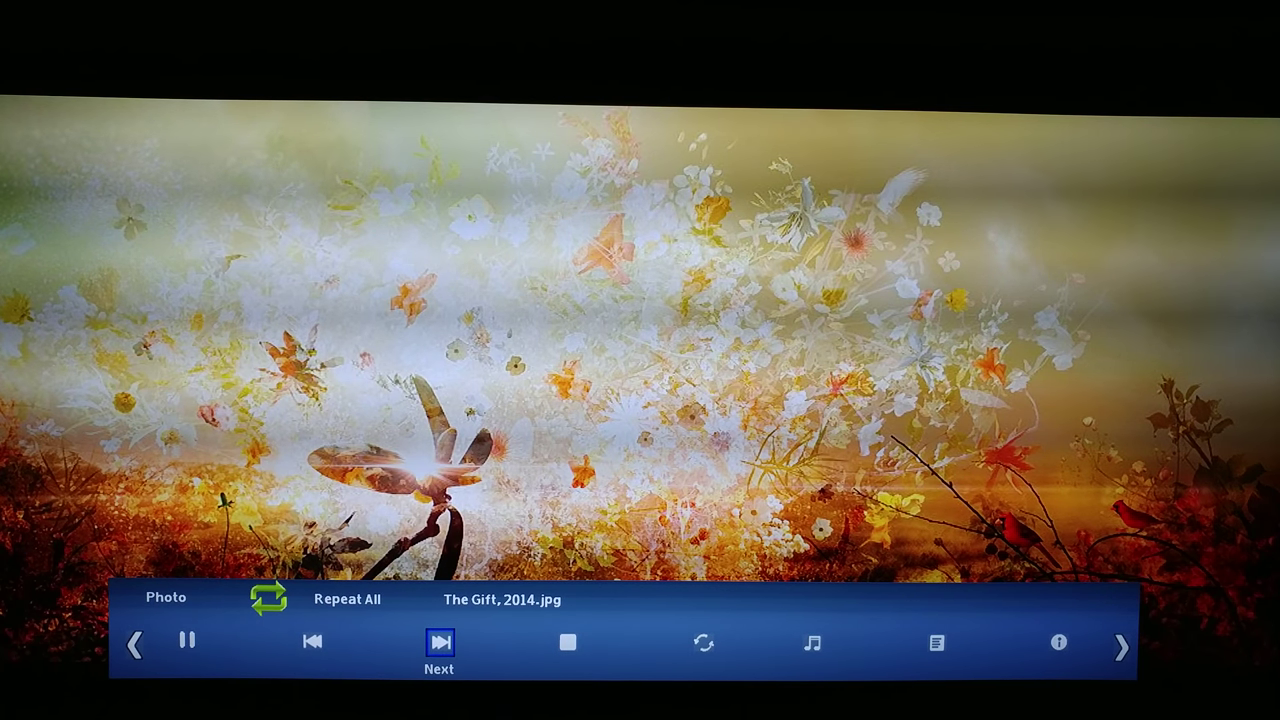
pyautogui.press('Return')
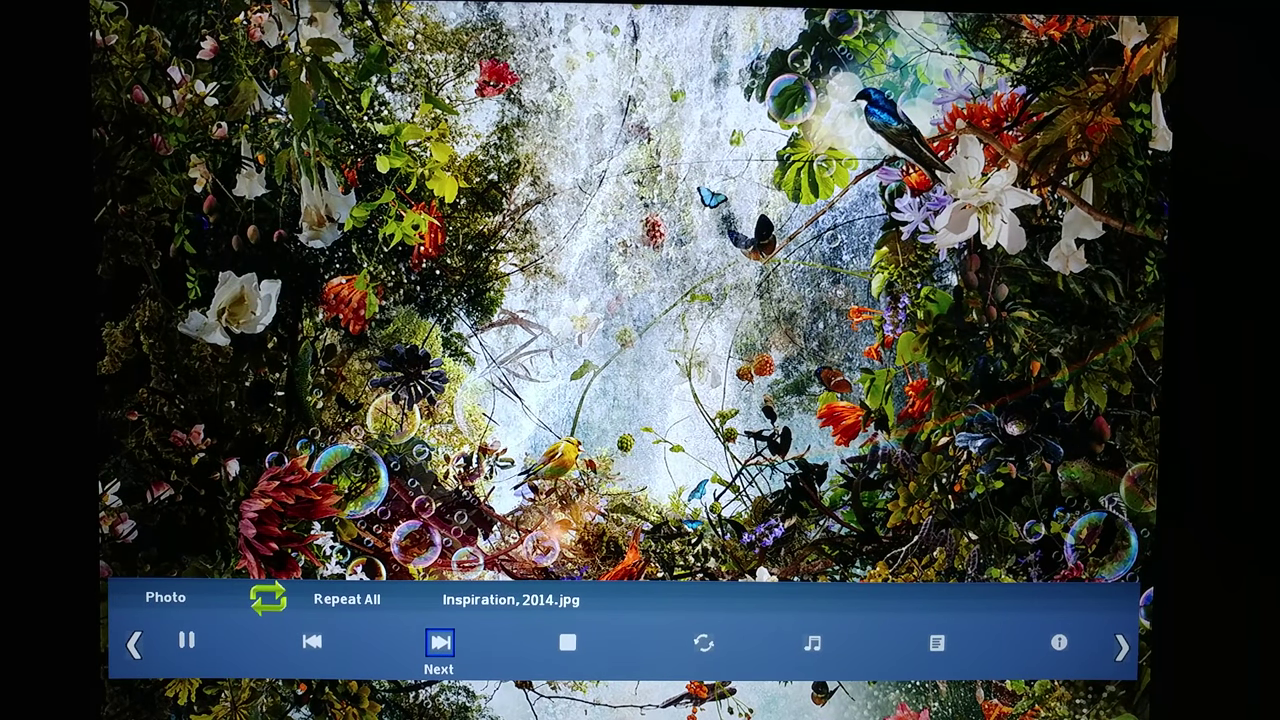
pyautogui.press('Return')
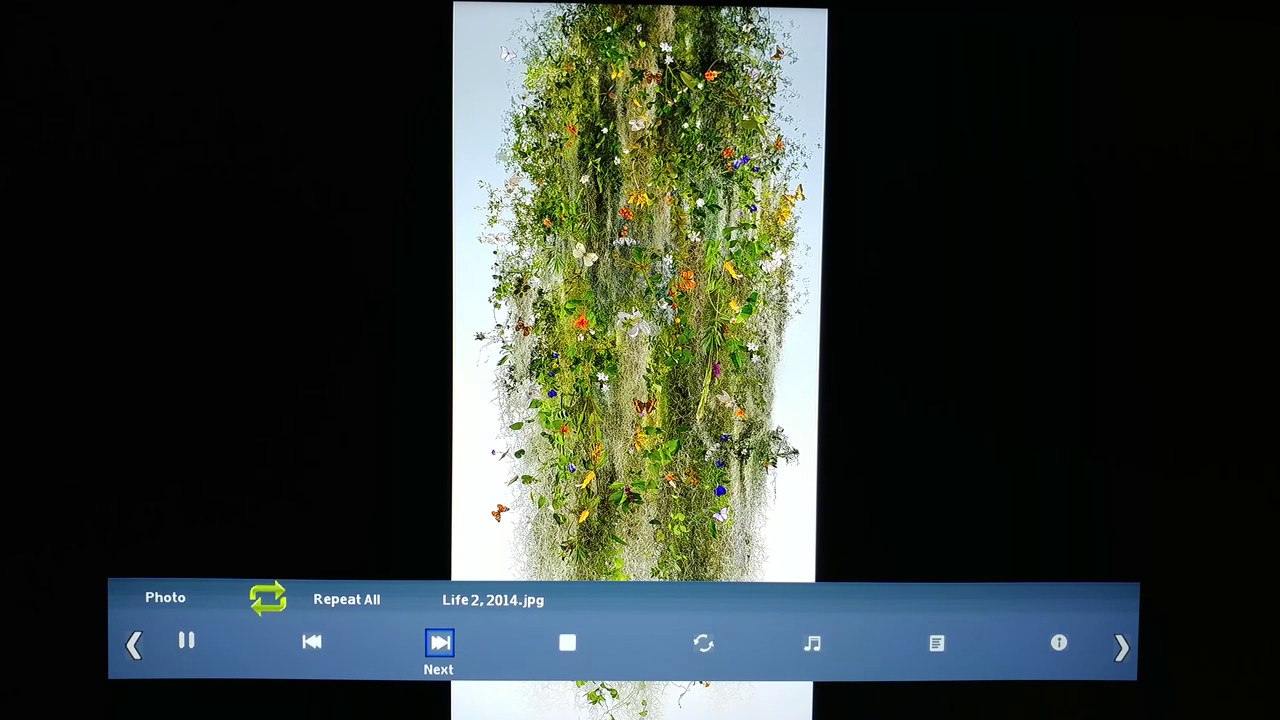
pyautogui.press('Return')
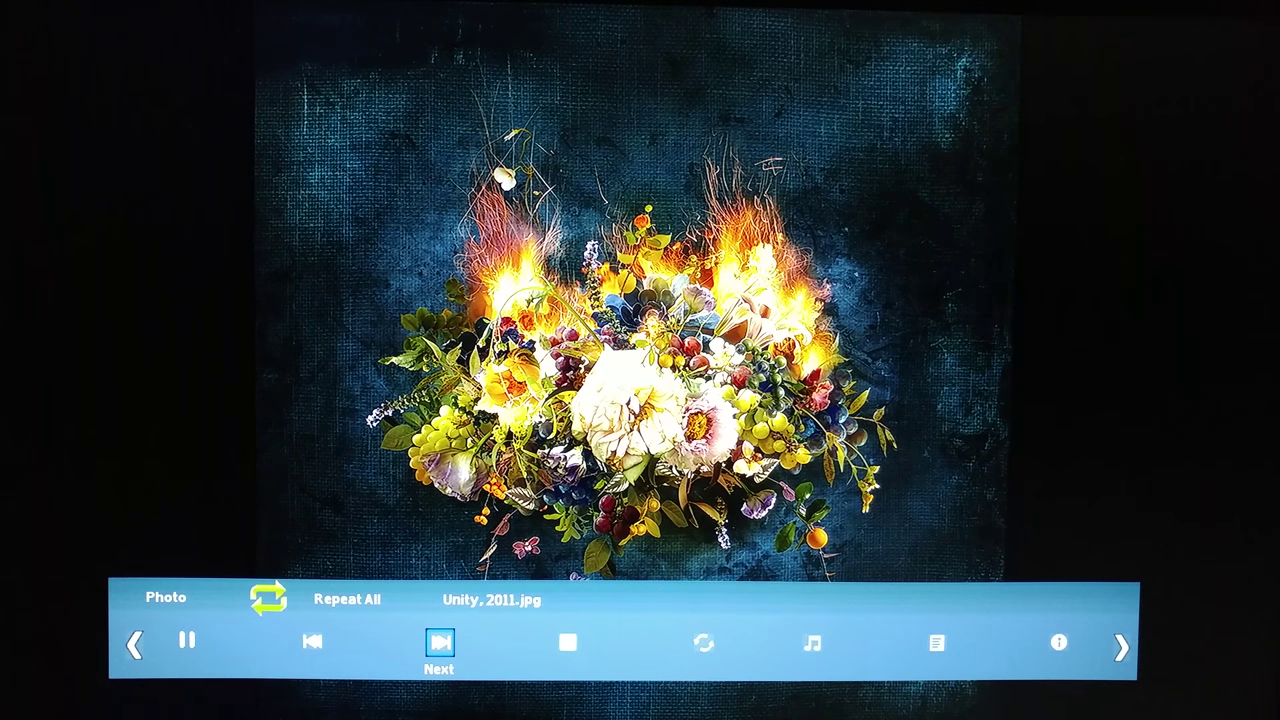
pyautogui.press('Return')
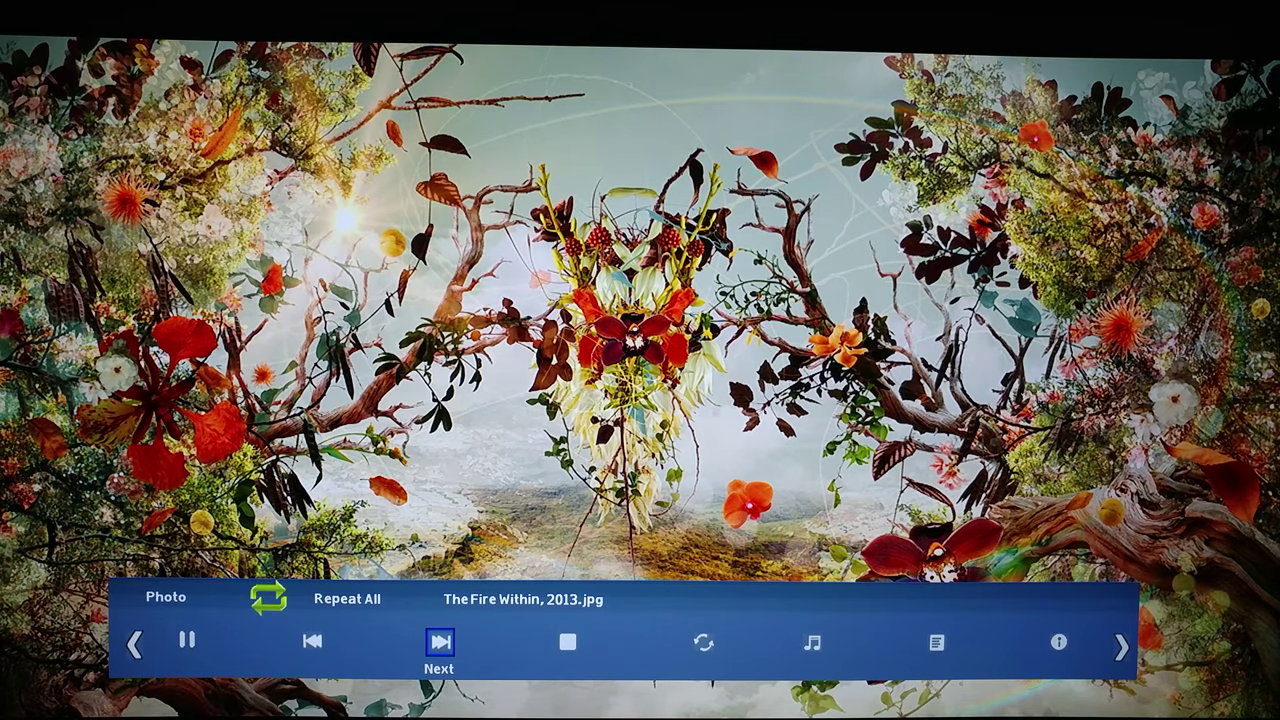
pyautogui.press('Return')
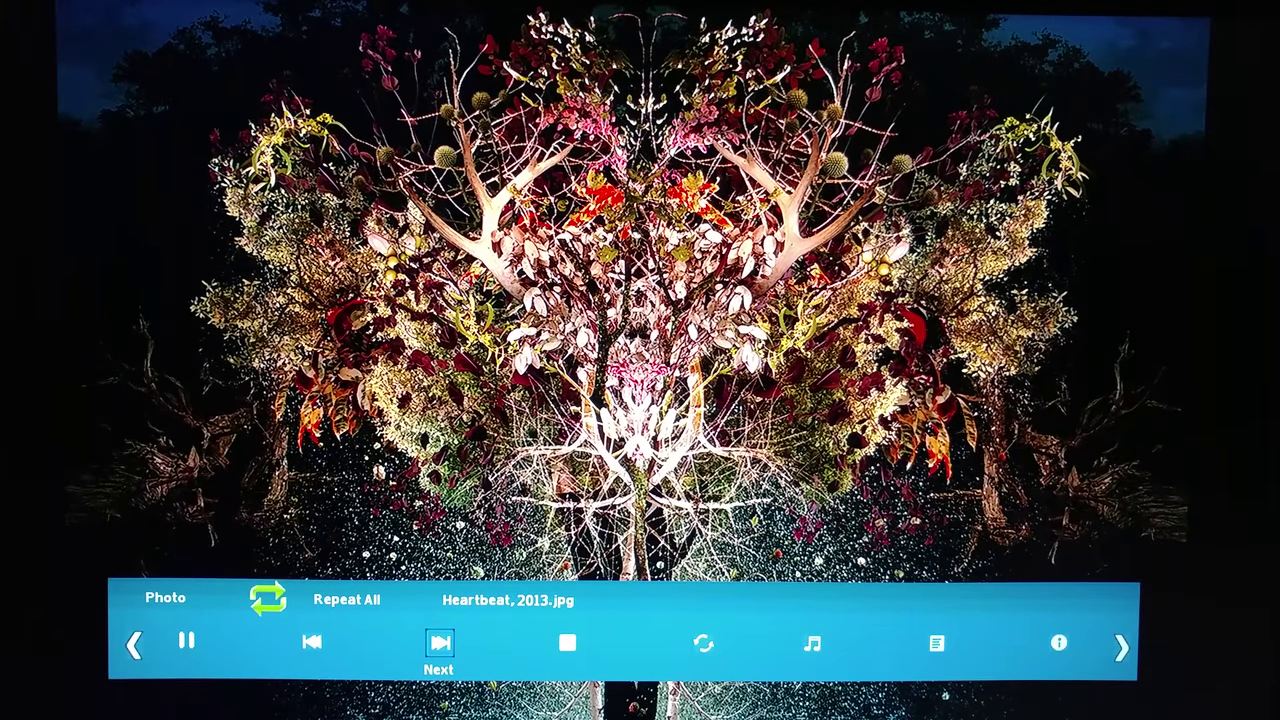
pyautogui.press('Return')
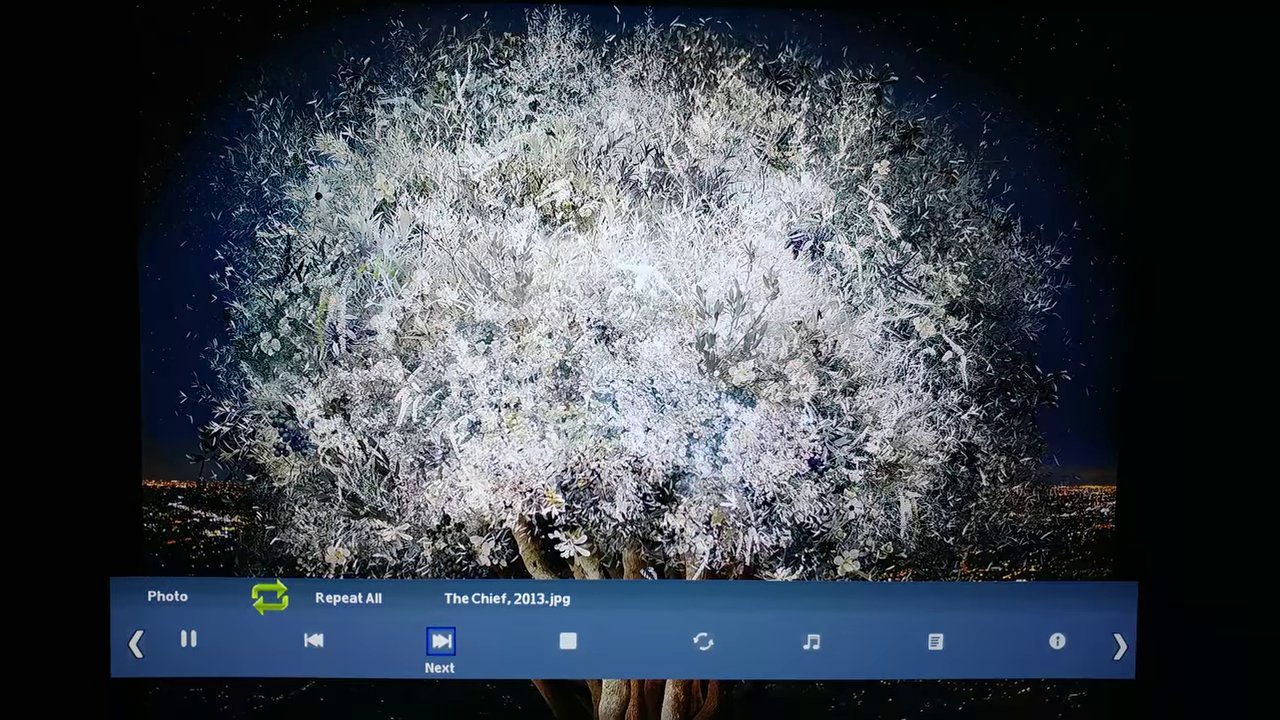